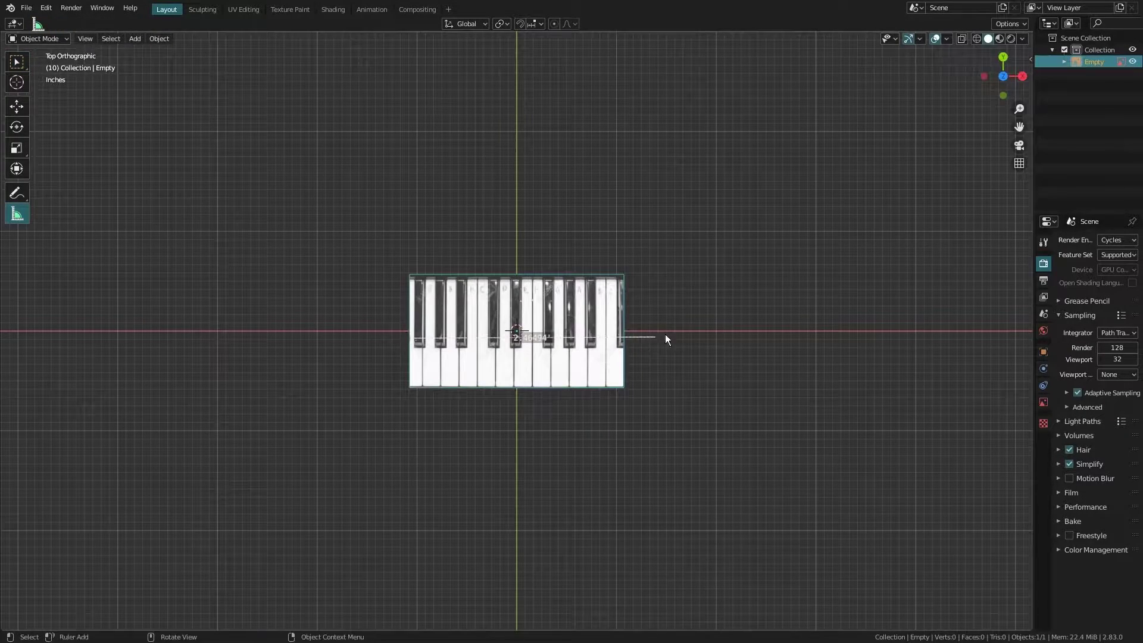
Step: Confirm the reference image's scale and add a flat plane over it
click(657, 298)
scroll(586, 334, up, 4)
key(shift+a)
click(584, 186)
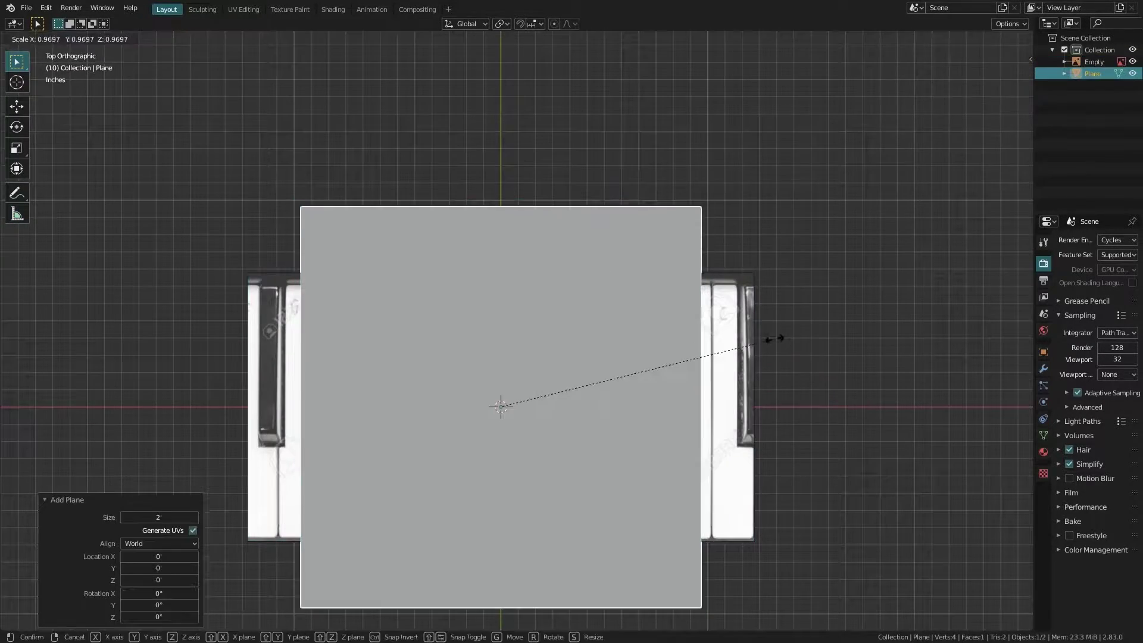
Step: Shrink the plane along X to one white key's width
key(Tab)
Step: Line the narrow plane up with a white key on the reference
key(Tab)
key(s)
key(x)
click(517, 292)
scroll(517, 292, up, 4)
key(s)
key(x)
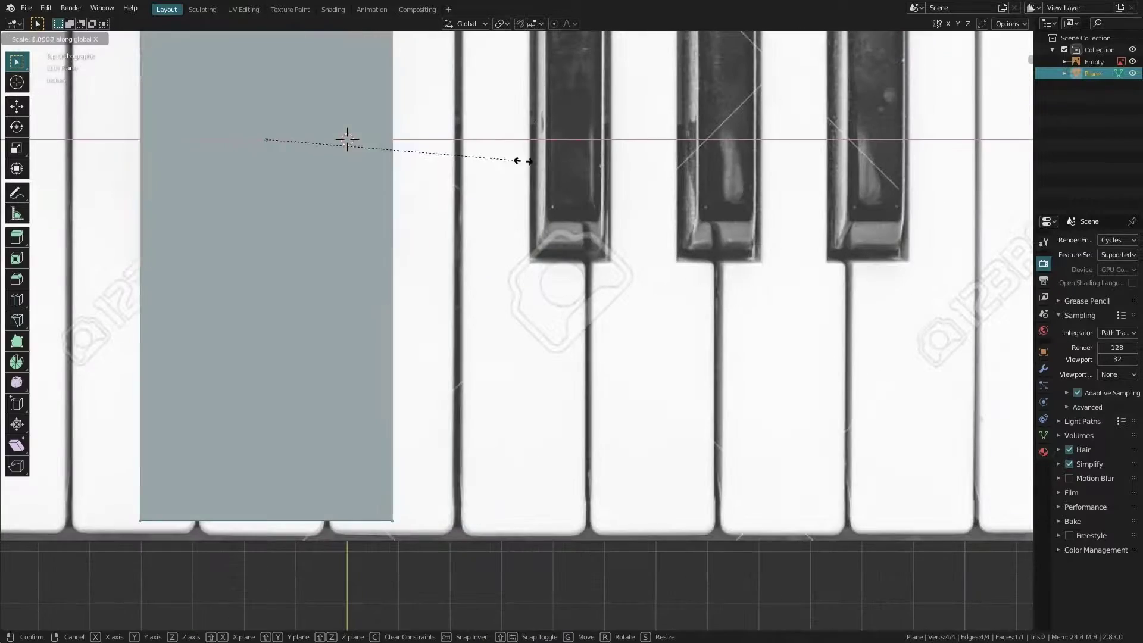
key(g)
key(x)
click(490, 215)
key(Tab)
scroll(490, 215, down, 4)
scroll(527, 387, up, 4)
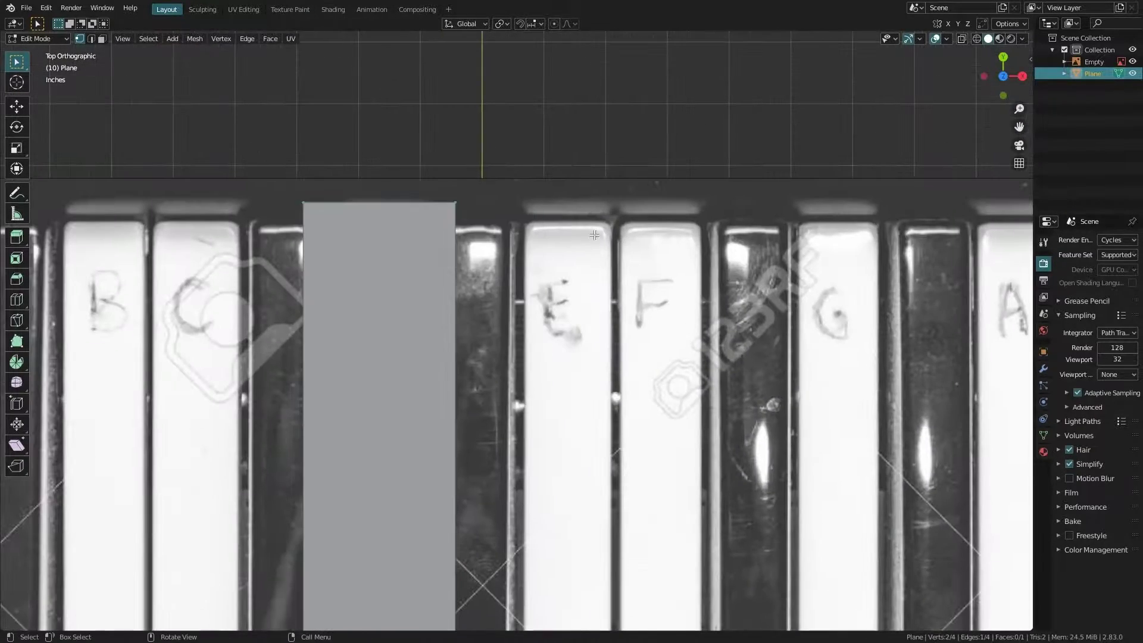
Step: Match the plane's edge to the key's end and loop-cut where the black keys end
key(g)
key(y)
scroll(527, 388, down, 3)
scroll(527, 387, up, 3)
key(ctrl+r)
click(470, 422)
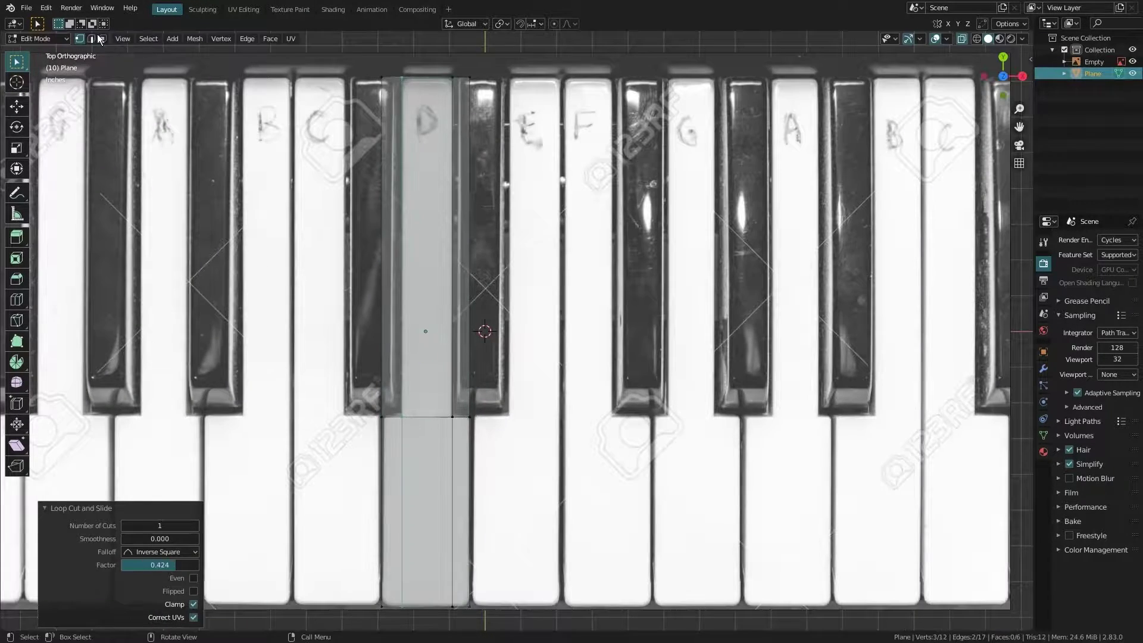
Step: Separate part of the plane into a new key object and select its outline edges
click(502, 281)
scroll(501, 281, down, 4)
scroll(620, 355, up, 5)
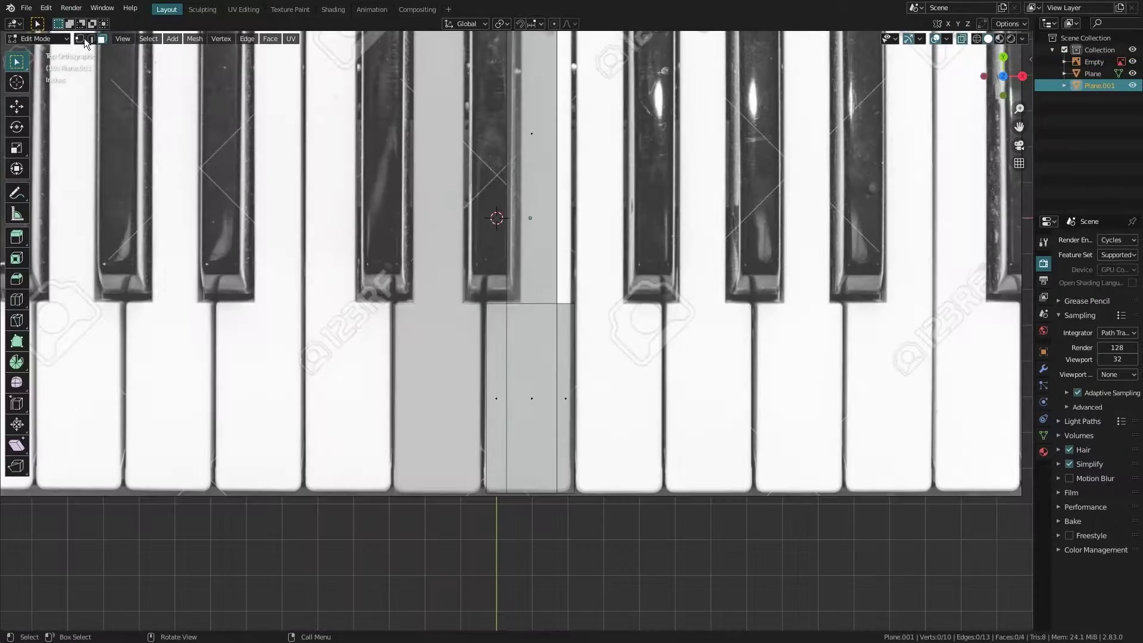
scroll(608, 282, down, 4)
ctrl+click(587, 414)
scroll(521, 402, up, 5)
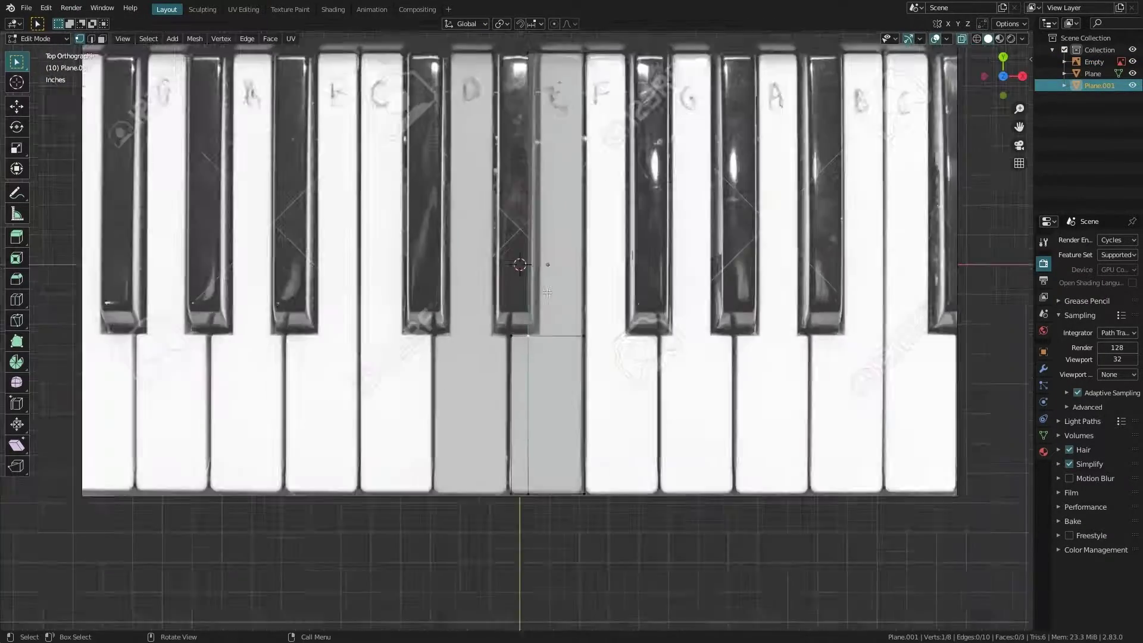
Step: Save the project as piano02
key(ctrl+shift+s)
key(Return)
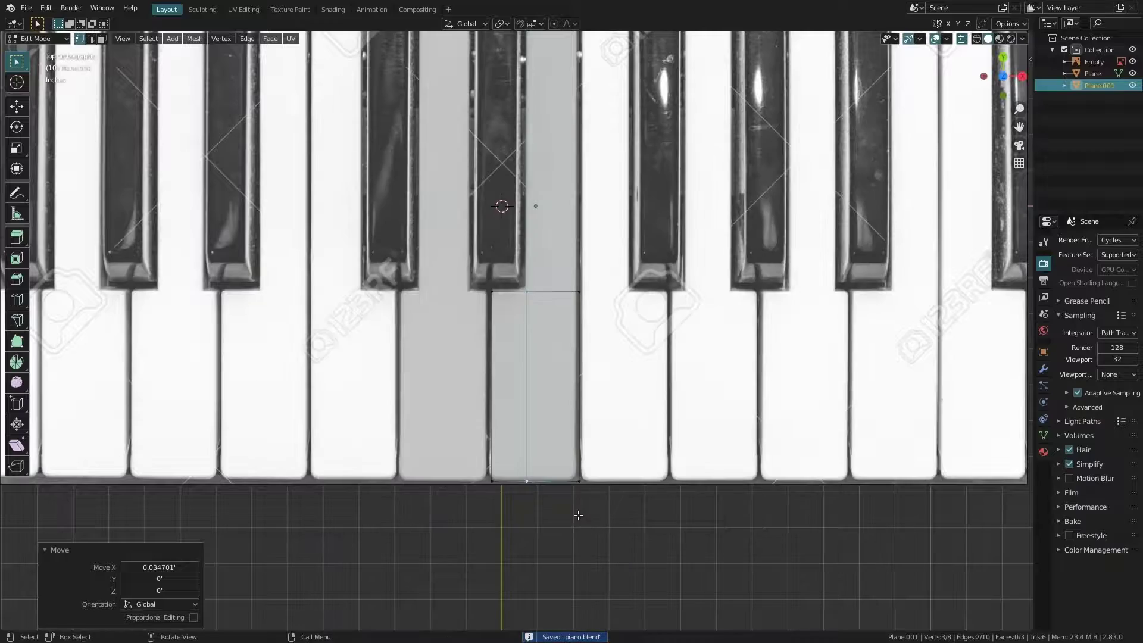
key(ctrl+shift+s)
key(Return)
Step: Position the copied key plane and view the three key planes in perspective
key(Tab)
shift+middle_drag(553, 355, 522, 334)
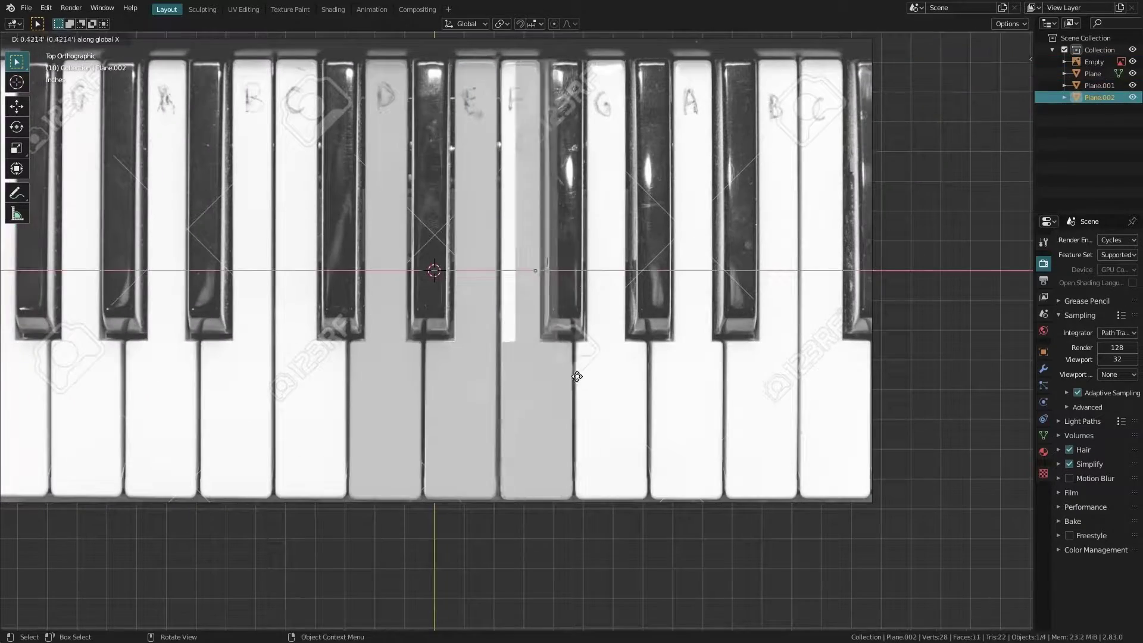
click(577, 376)
key(Tab)
scroll(595, 297, up, 4)
scroll(608, 322, down, 3)
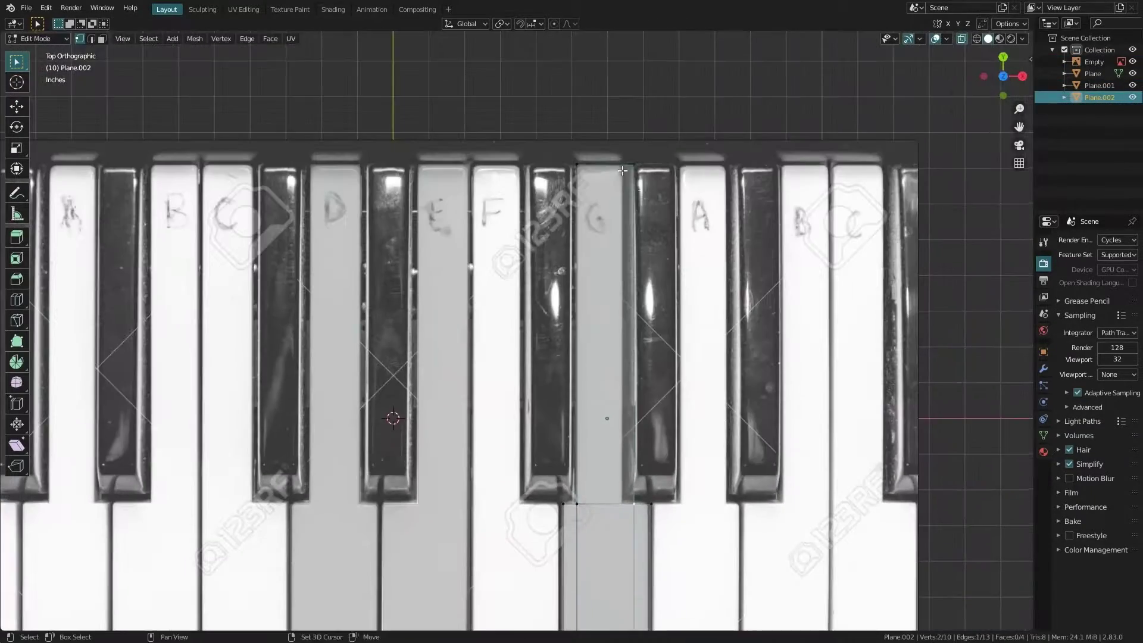
key(Tab)
scroll(562, 313, down, 5)
scroll(480, 358, up, 4)
middle_drag(480, 359, 544, 407)
Step: Hide the reference image, select the middle key plane and save
key(h)
scroll(544, 406, up, 6)
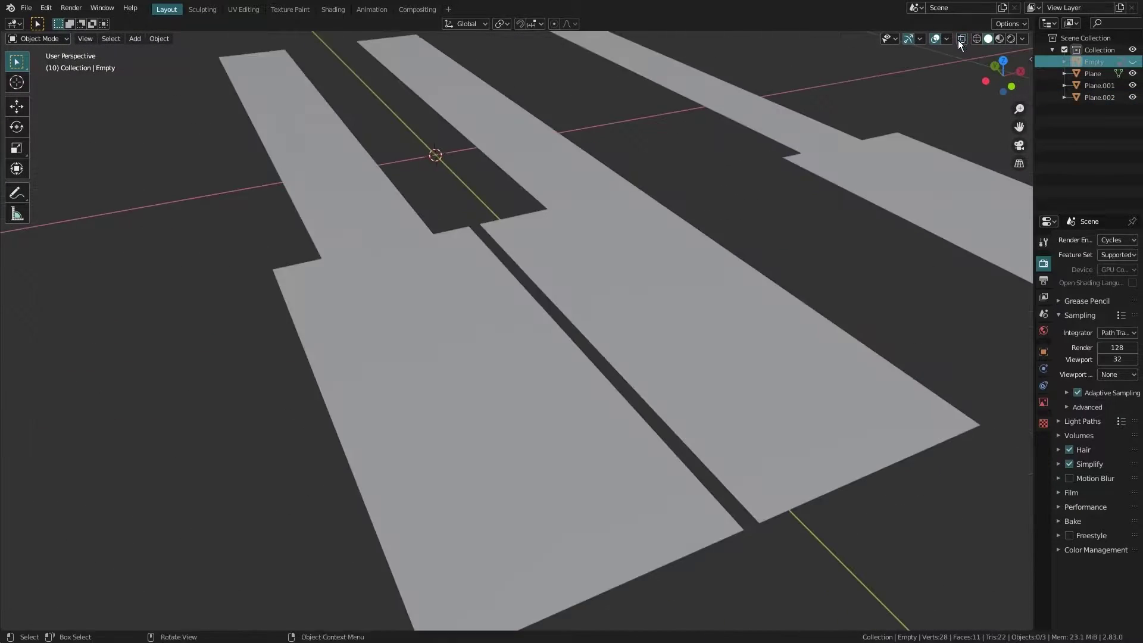
click(1097, 239)
click(897, 423)
middle_drag(536, 357, 595, 334)
key(ctrl+s)
Step: Give the key planes Solidify thickness and bevel the first key's edges
click(1096, 239)
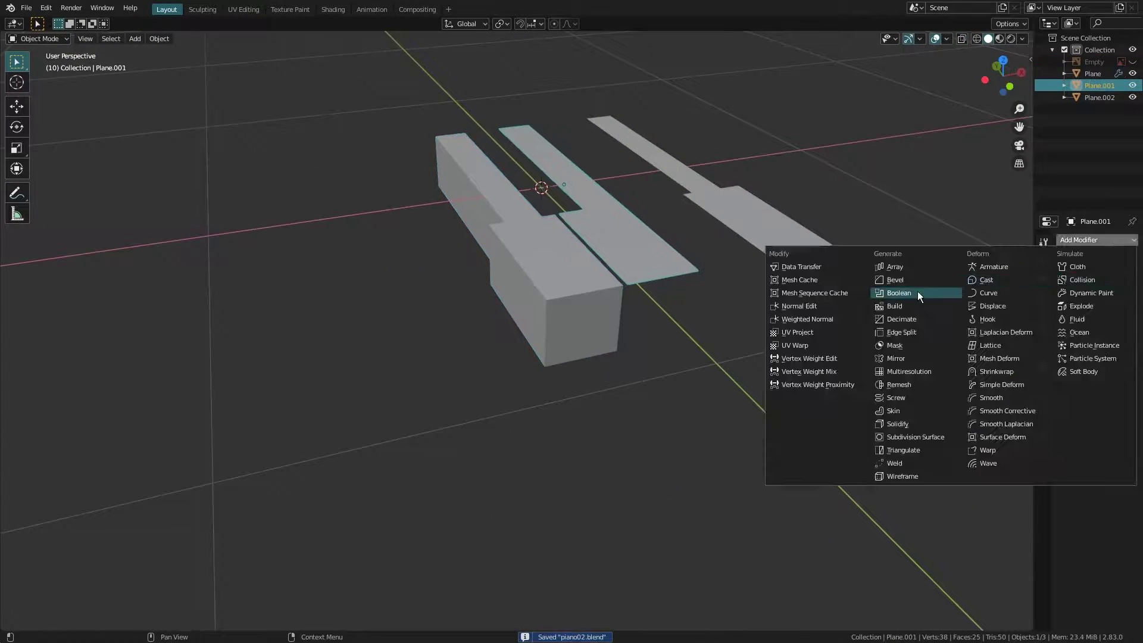
click(906, 423)
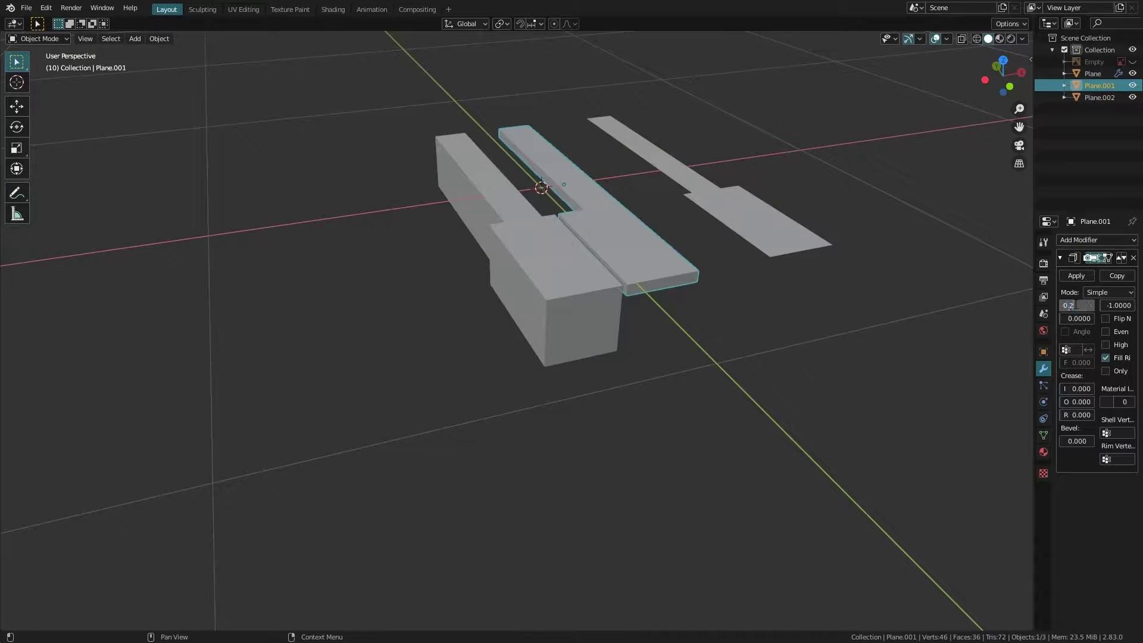
click(1073, 239)
click(899, 279)
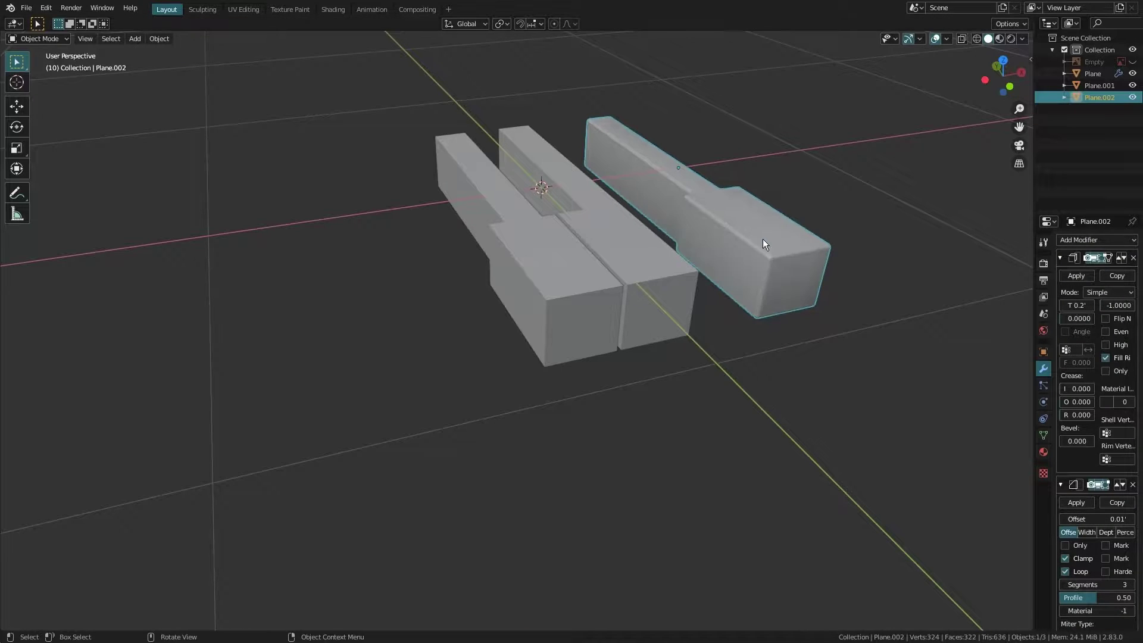
Step: Bevel the middle key block's edges and inspect the keys from a low angle
click(1100, 85)
click(1096, 239)
click(918, 435)
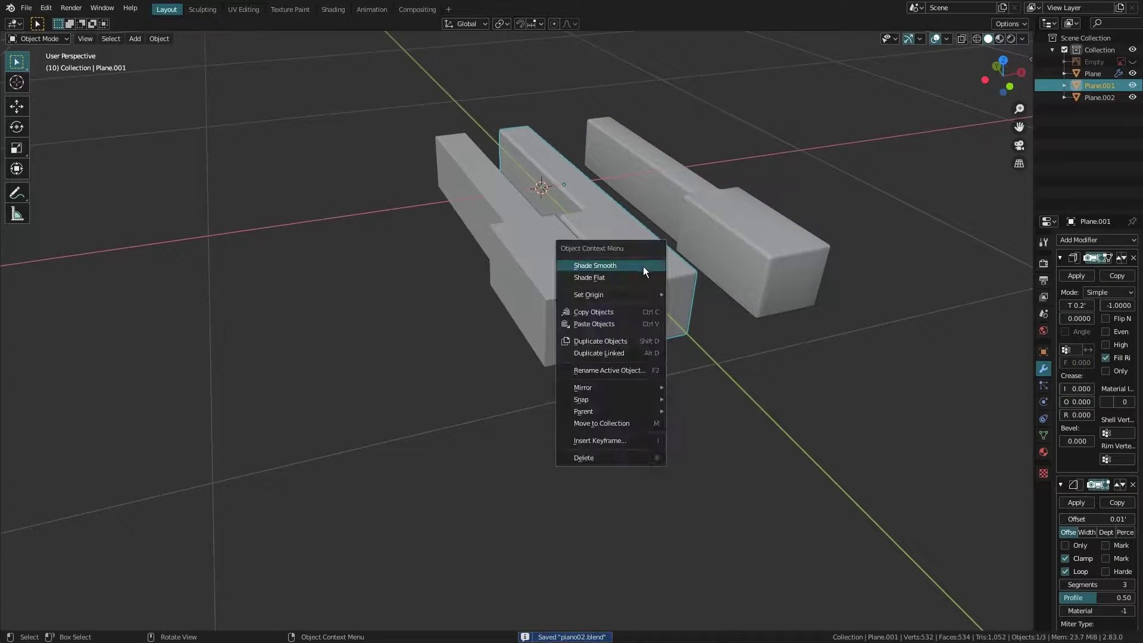
click(605, 263)
middle_drag(605, 263, 838, 254)
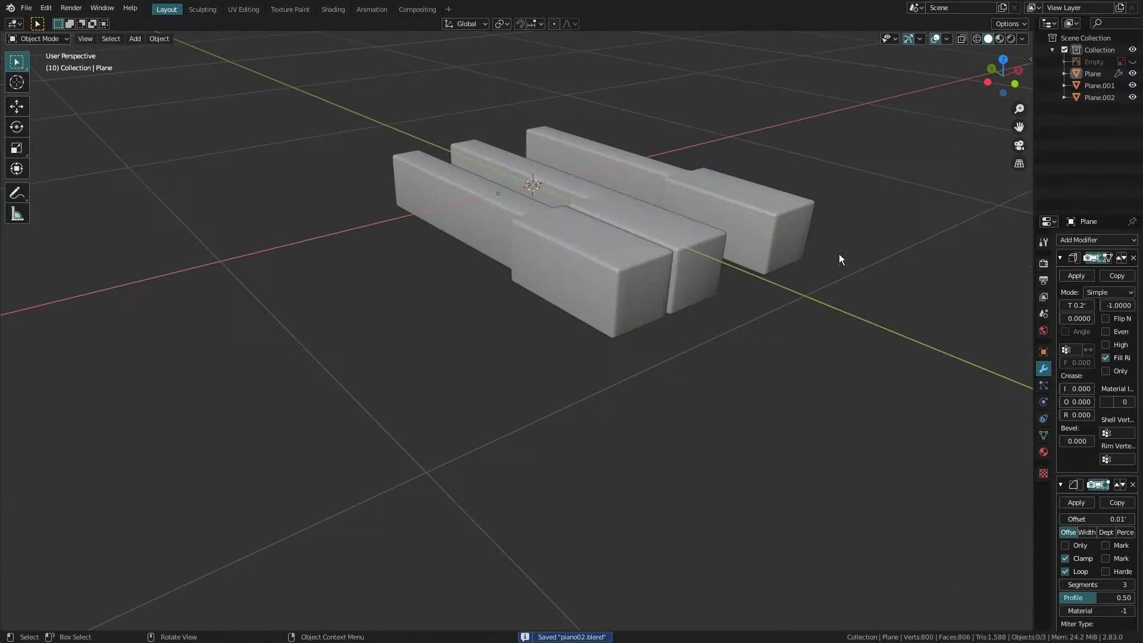
scroll(672, 244, up, 5)
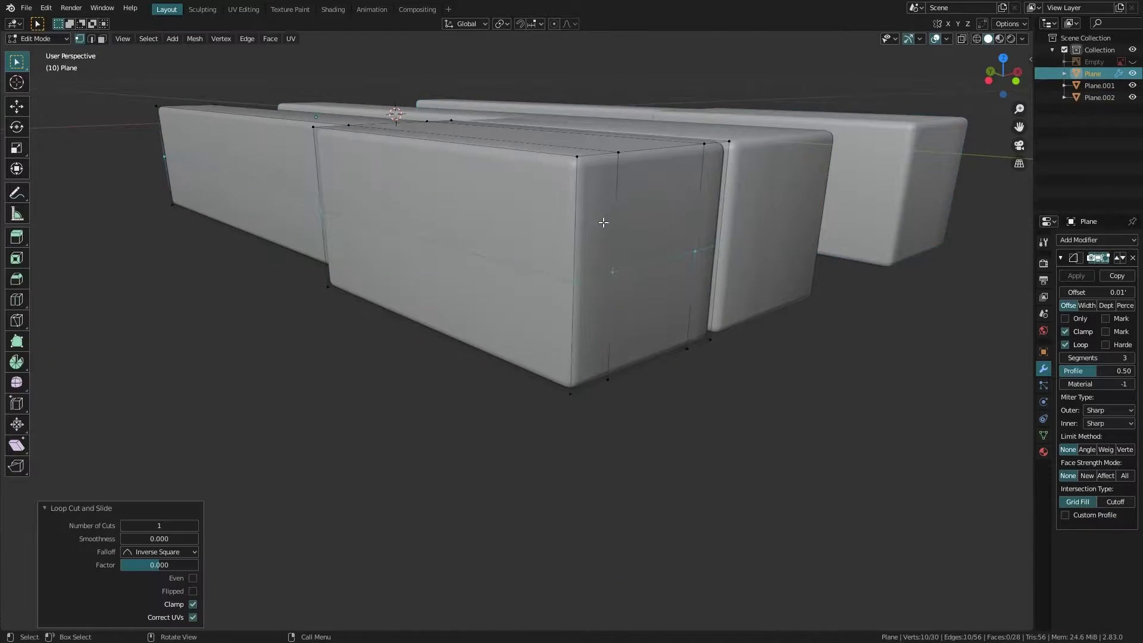
Step: Move the key geometry along Z and select the faces at the key's front end
key(z)
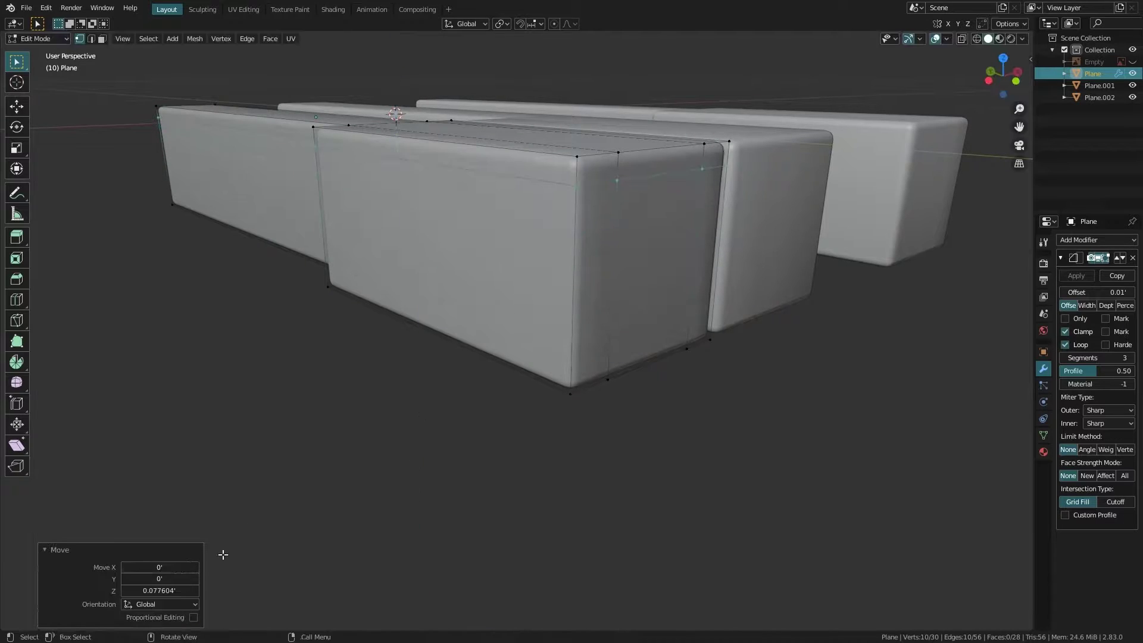
middle_drag(223, 554, 619, 268)
key(Tab)
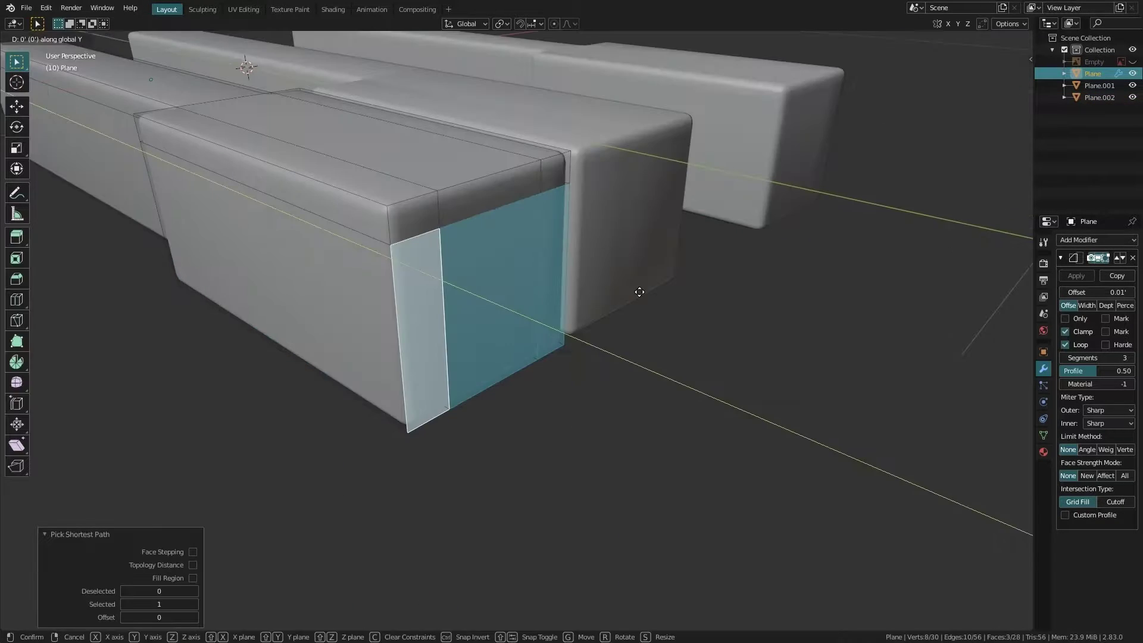
ctrl+click(659, 254)
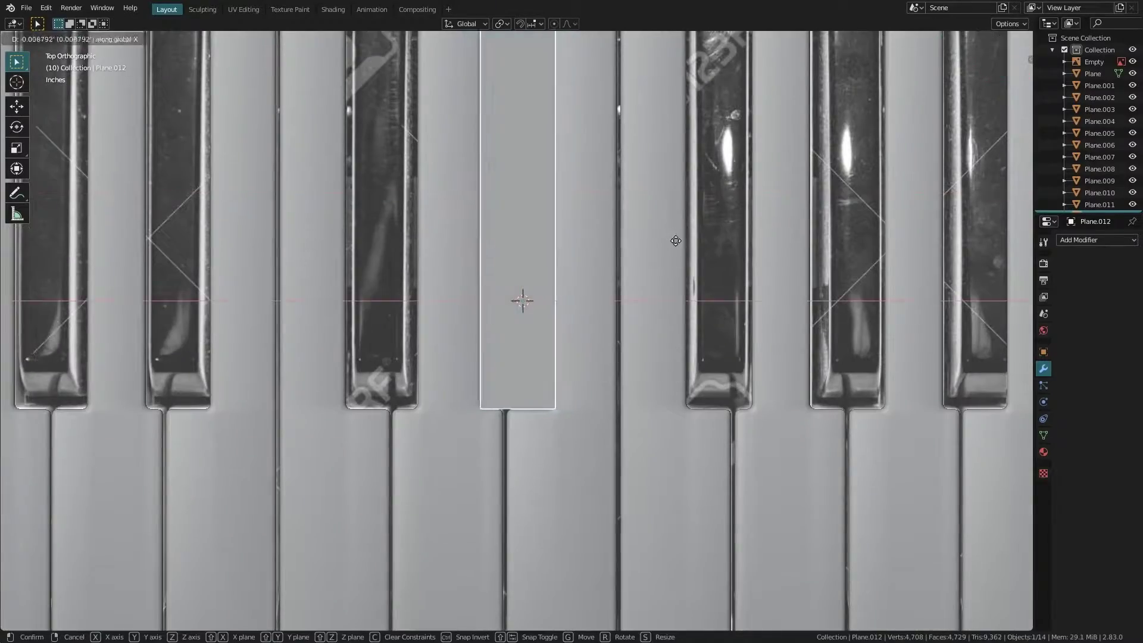
Step: Confirm the black key plane's placement over the reference and save
click(961, 38)
scroll(524, 298, down, 5)
mouse_move(524, 298)
middle_down()
mouse_move(345, 301)
mouse_move(572, 355)
mouse_move(452, 305)
middle_up()
scroll(527, 297, up, 8)
key(ctrl+s)
scroll(531, 304, down, 5)
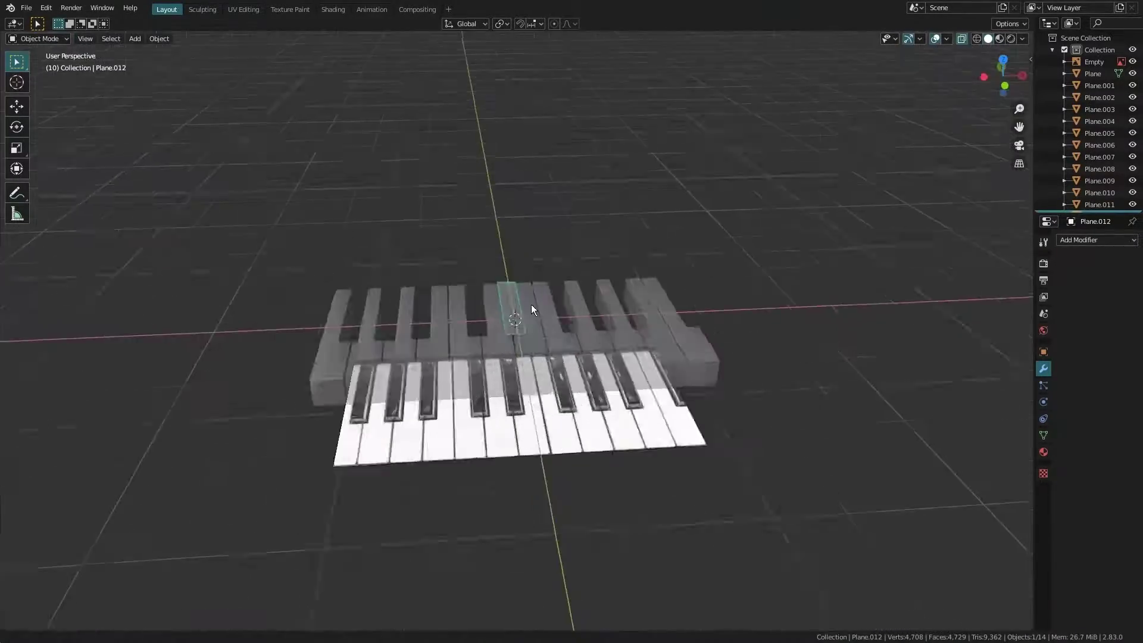
scroll(531, 305, up, 8)
Step: Raise the black key plane into a block with a Bevel modifier
key(alt+z)
click(1074, 241)
click(894, 279)
click(585, 323)
Step: Taper the black key's top by moving its corner vertices in top view
key(KP_7)
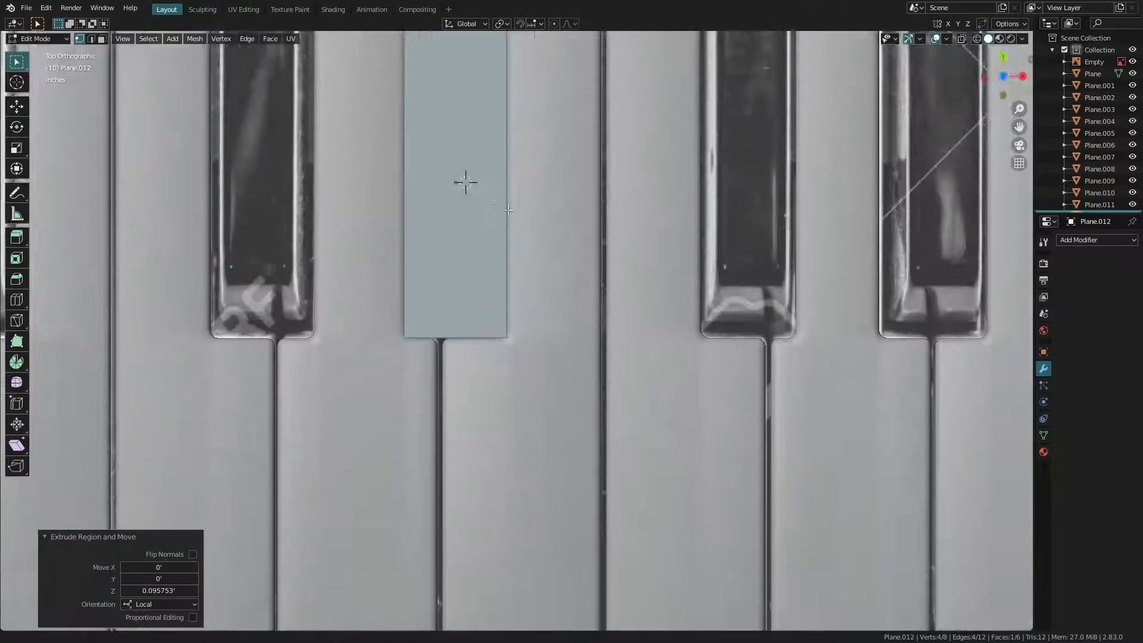
key(alt+z)
scroll(488, 208, up, 3)
scroll(512, 208, up, 3)
click(443, 276)
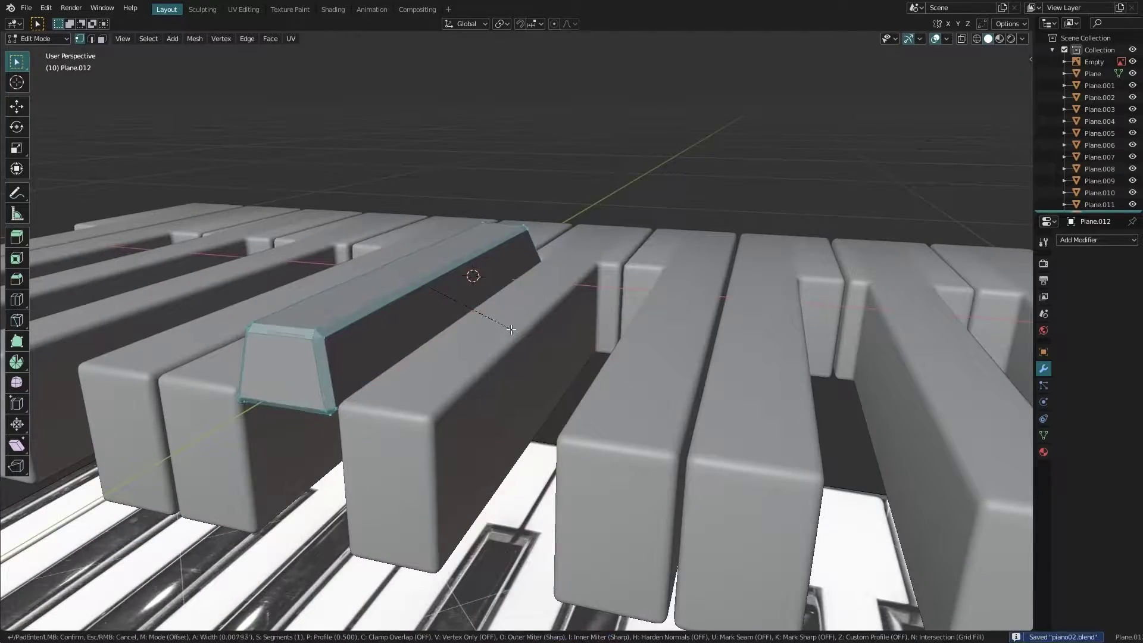
click(511, 330)
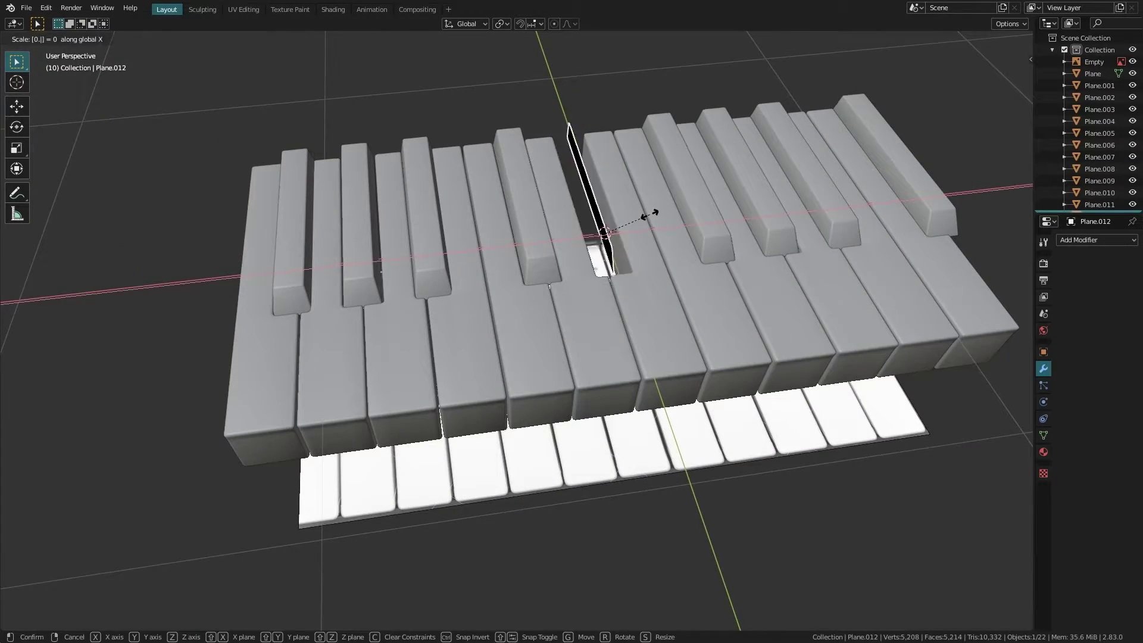
Step: Narrow the black keys to 0.9 width along X and save
text(9)
key(Return)
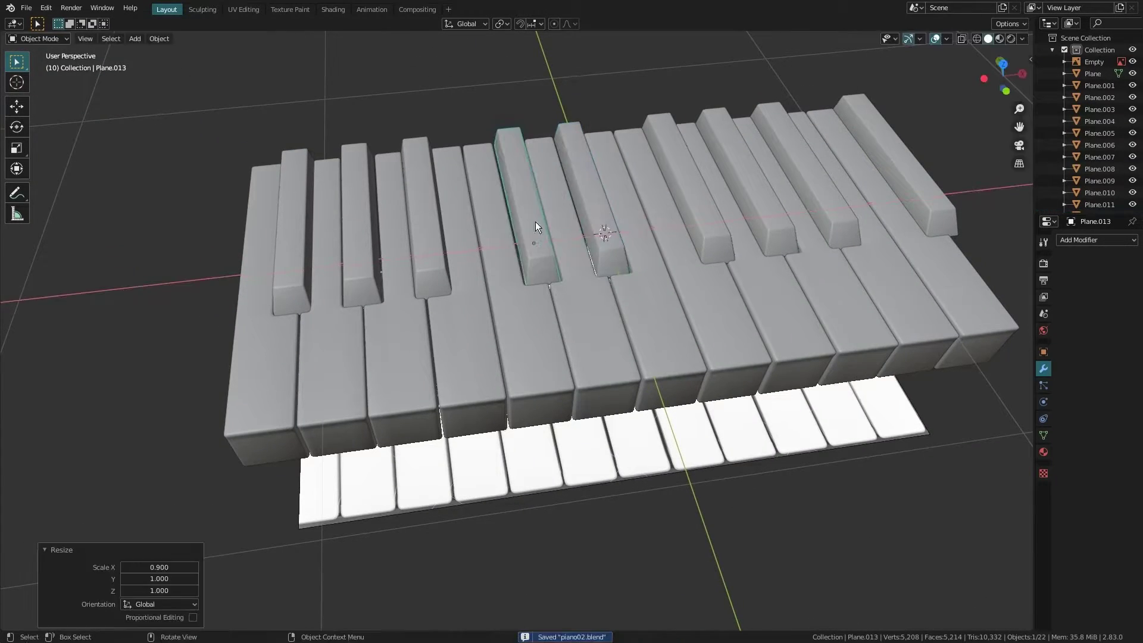
click(292, 238)
key(shift+r)
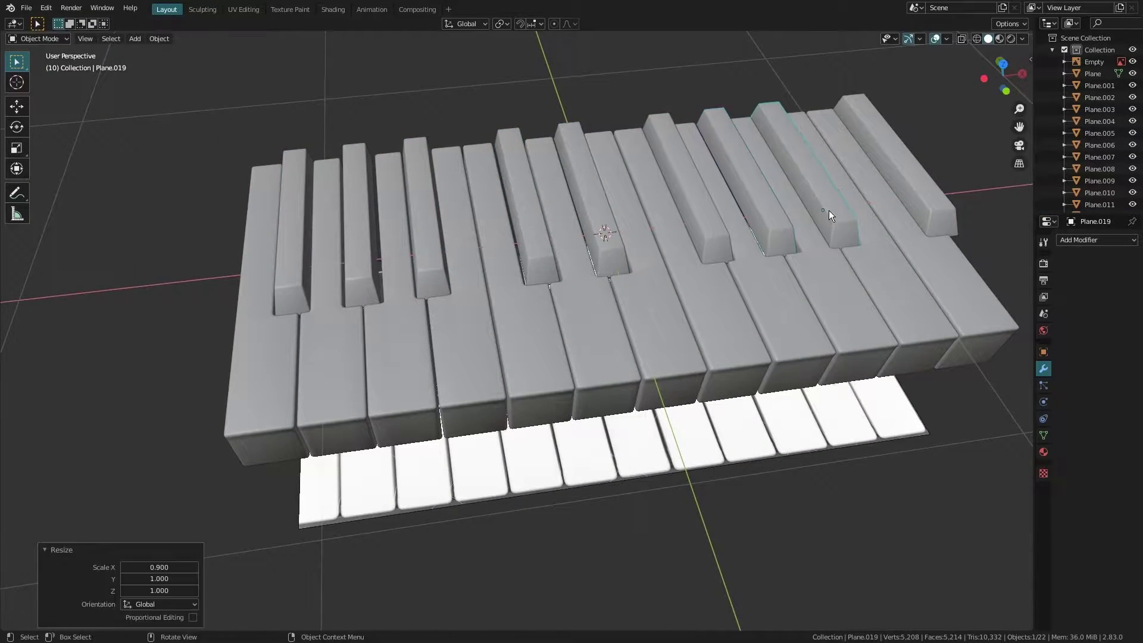
key(ctrl+s)
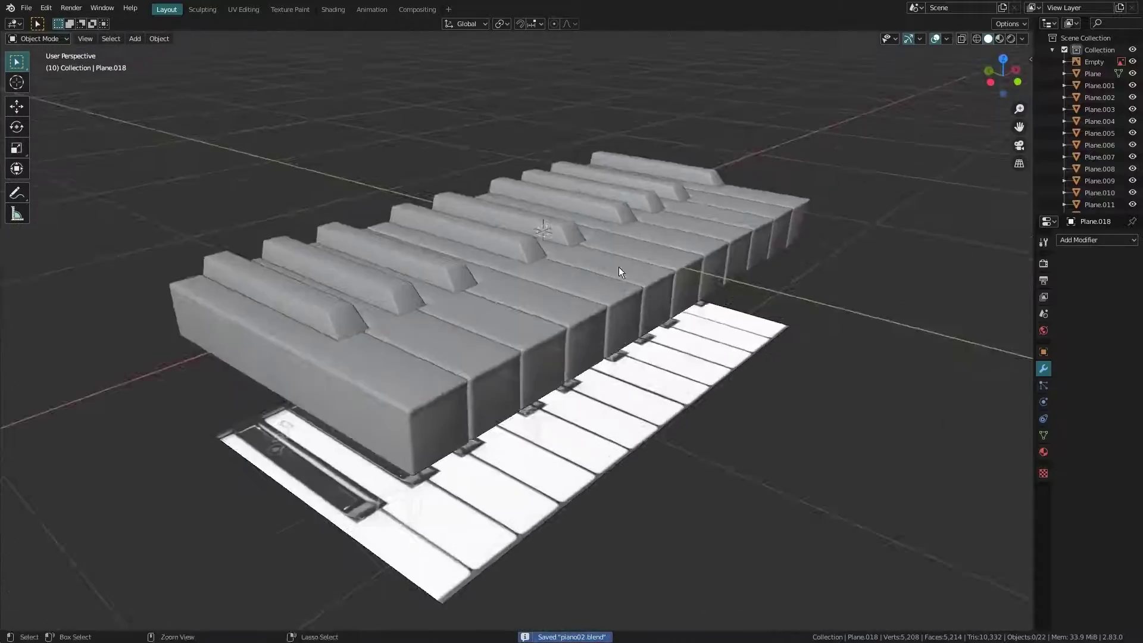
Step: Duplicate all keys and move the copy along X beside the originals
middle_drag(619, 271, 722, 242)
scroll(723, 242, down, 5)
key(a)
key(shift+d)
key(x)
click(342, 376)
middle_drag(342, 376, 736, 178)
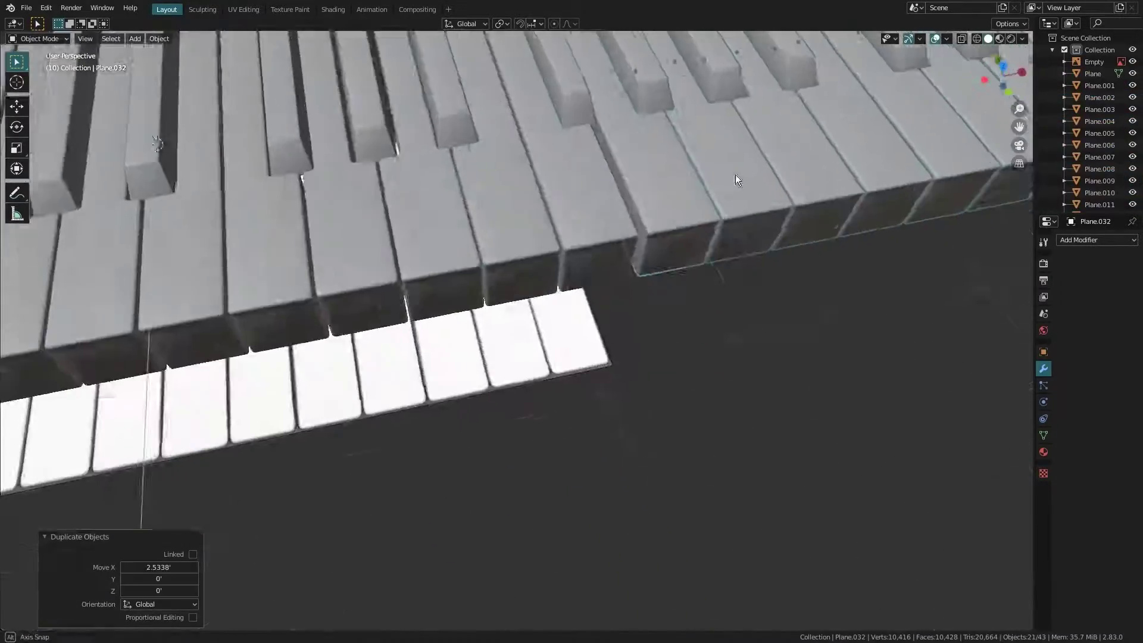
scroll(736, 179, down, 4)
Step: Add a cube, flatten it along Z and move it back along Y under the keys
middle_drag(585, 229, 627, 234)
key(shift+a)
click(652, 286)
key(s)
key(z)
key(g)
key(z)
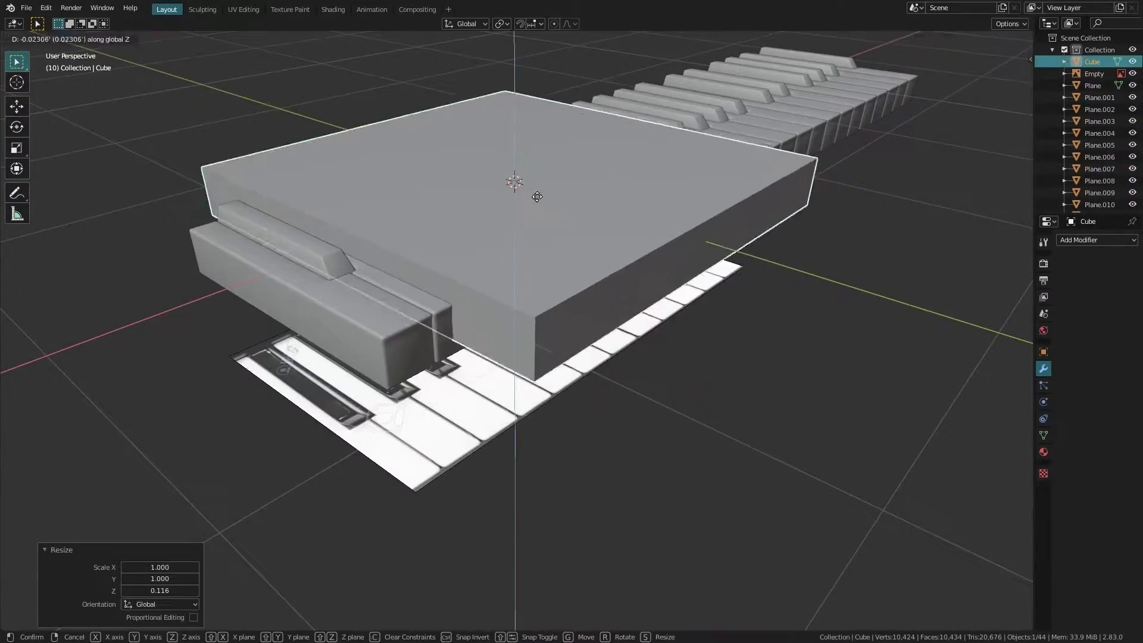
key(y)
click(537, 197)
mouse_move(537, 197)
middle_down()
mouse_move(787, 204)
mouse_move(676, 198)
middle_up()
Step: Extrude the slab's side face upward into a raised wall and save
key(Tab)
click(357, 196)
key(e)
click(412, 220)
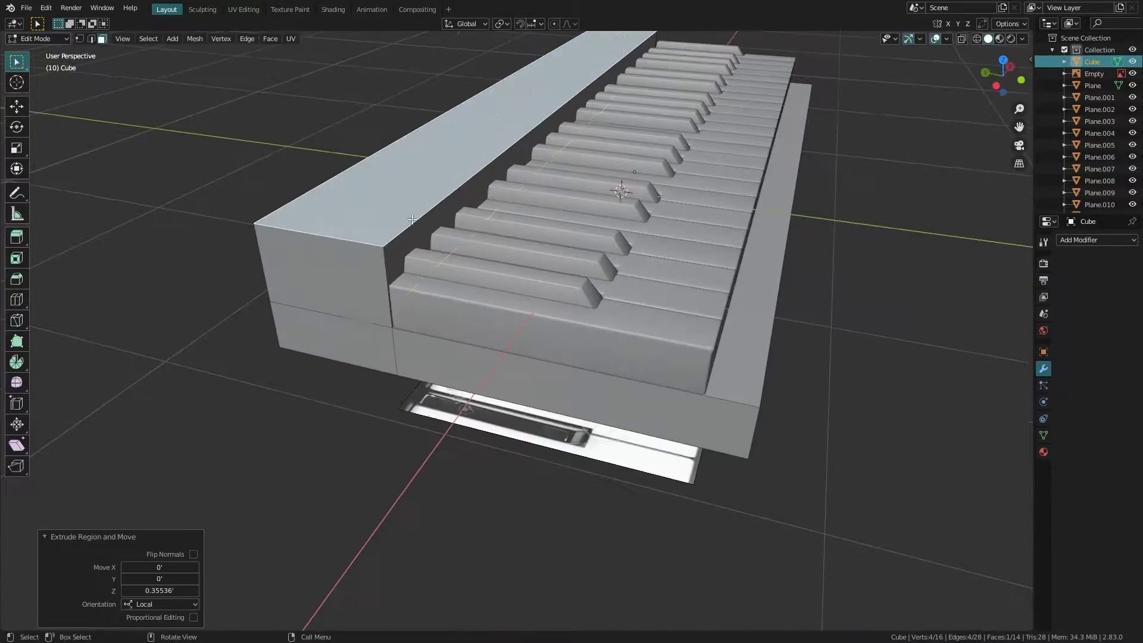
right_click(411, 281)
scroll(410, 281, up, 3)
middle_drag(410, 281, 364, 233)
key(ctrl+s)
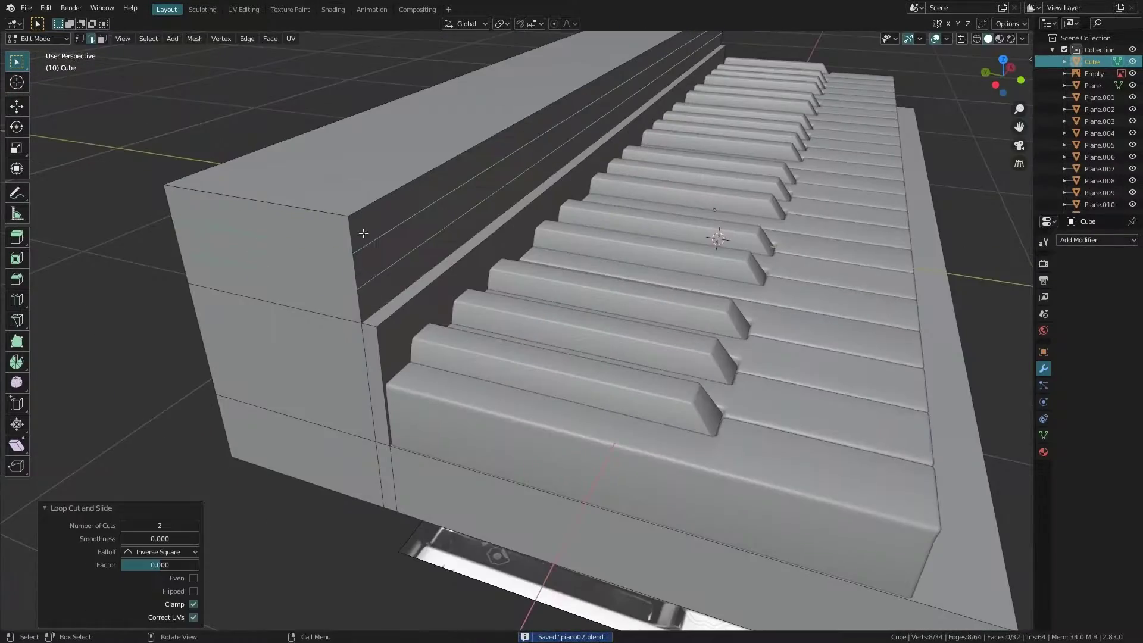
Step: Select the piano body's front edges and bevel them with Ctrl+B
click(828, 79)
key(a)
key(alt+a)
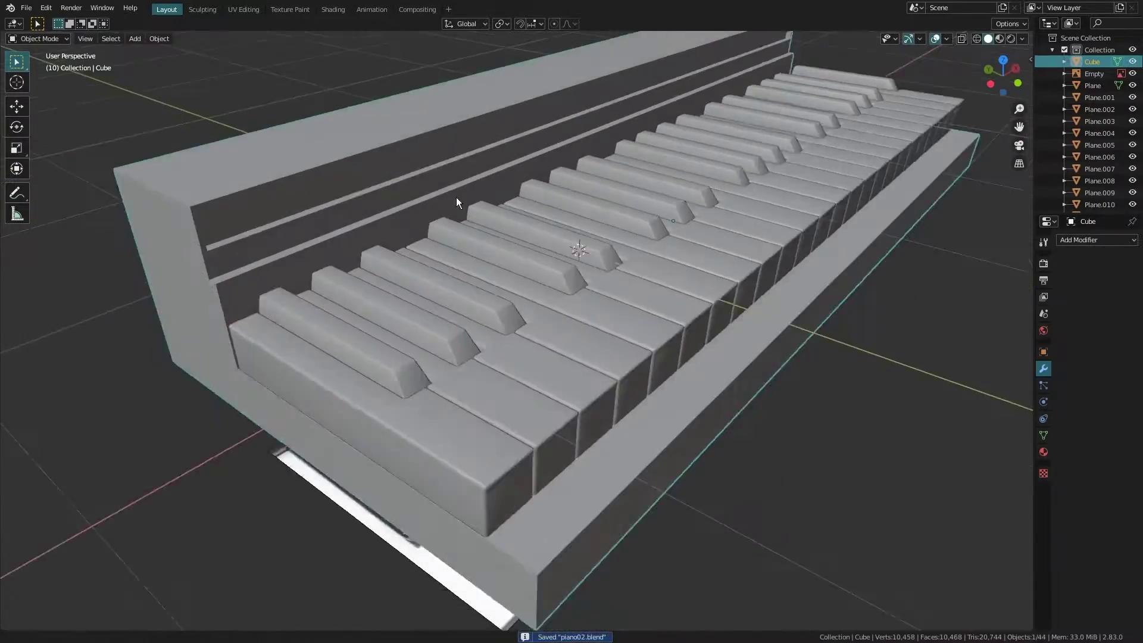
scroll(456, 198, down, 3)
mouse_move(456, 198)
middle_down()
mouse_move(332, 137)
mouse_move(684, 120)
middle_up()
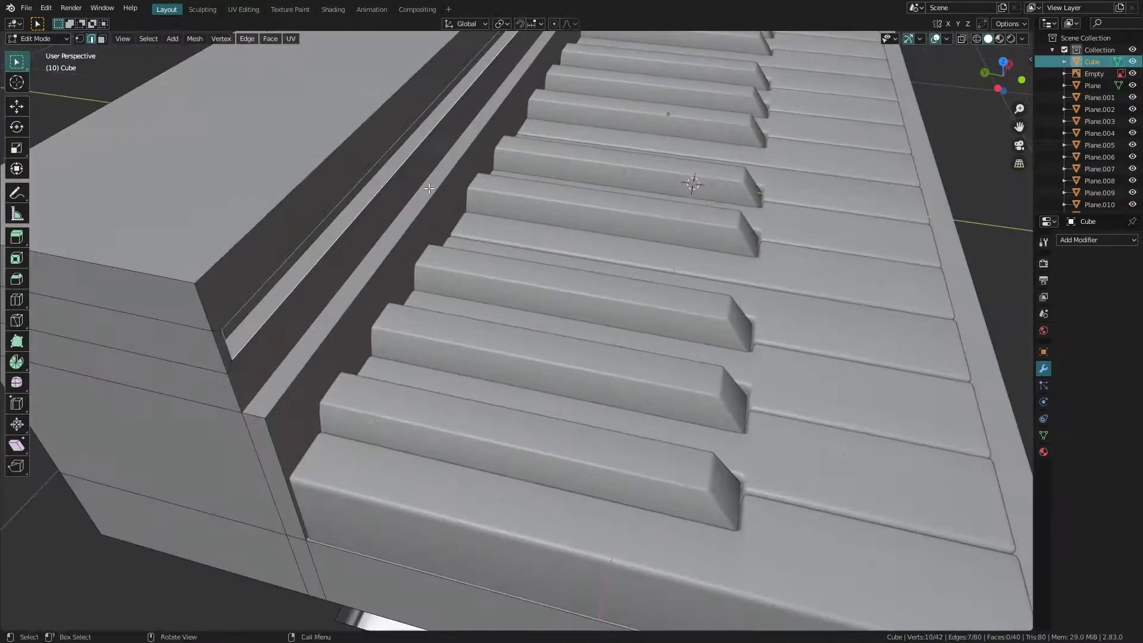
middle_drag(691, 184, 582, 168)
key(ctrl+b)
Step: Confirm the bevel, shade the piano body smooth in Object Mode, and save
click(665, 277)
key(Tab)
right_click(641, 409)
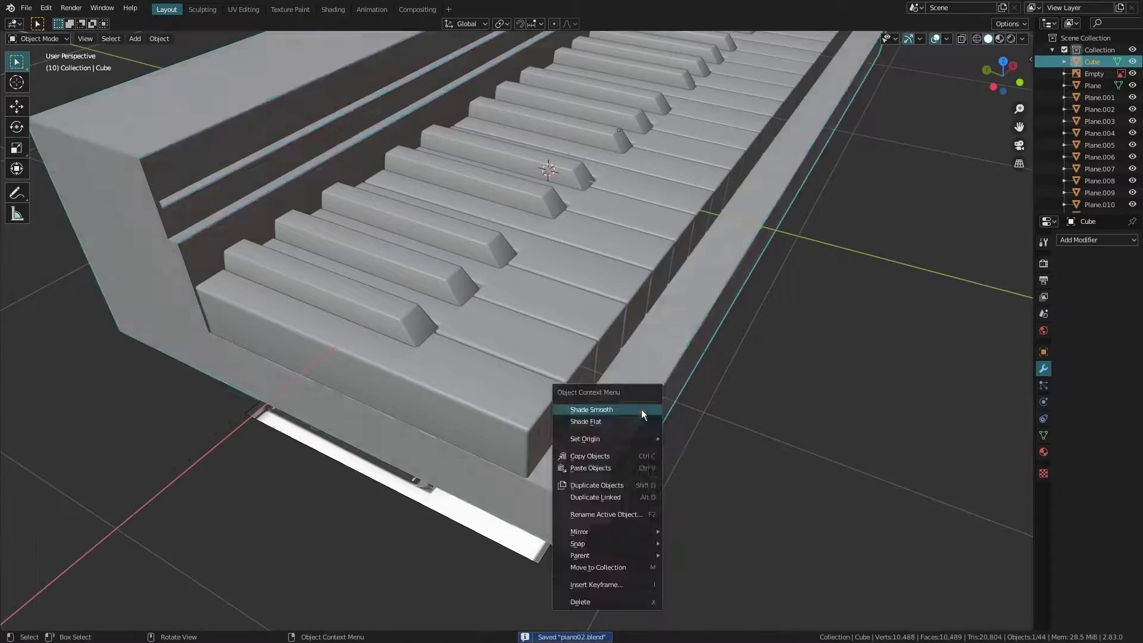
click(641, 409)
middle_drag(704, 399, 534, 153)
key(ctrl+s)
Step: Snap the camera to the view and move it closer along its local Z three times
key(ctrl+alt+KP_0)
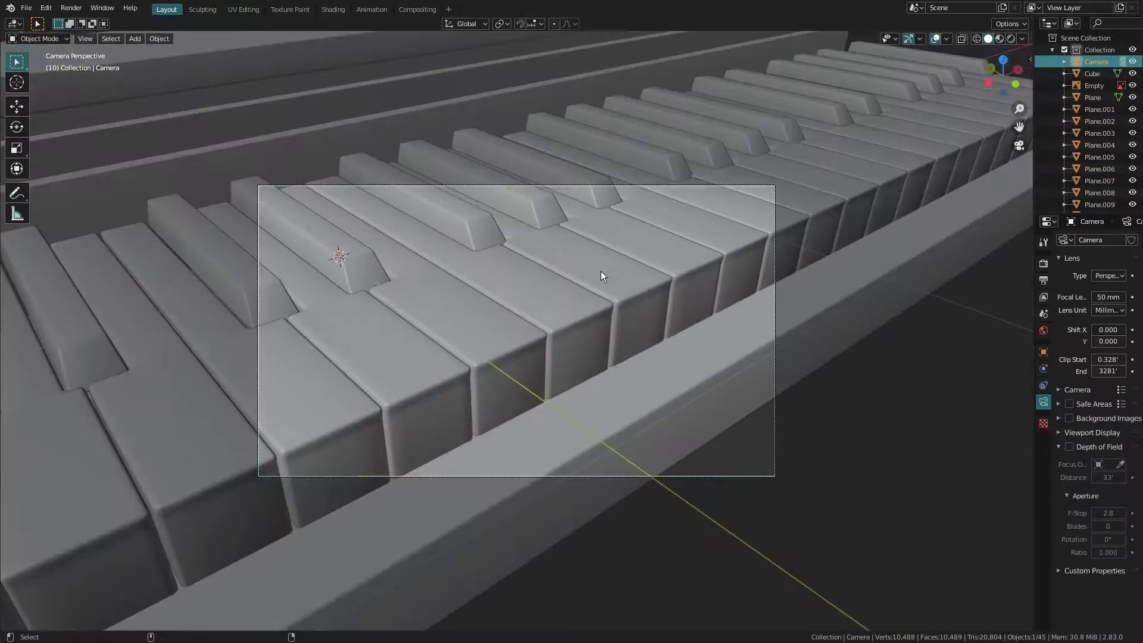
key(g)
key(z)
key(z)
click(683, 131)
key(g)
key(z)
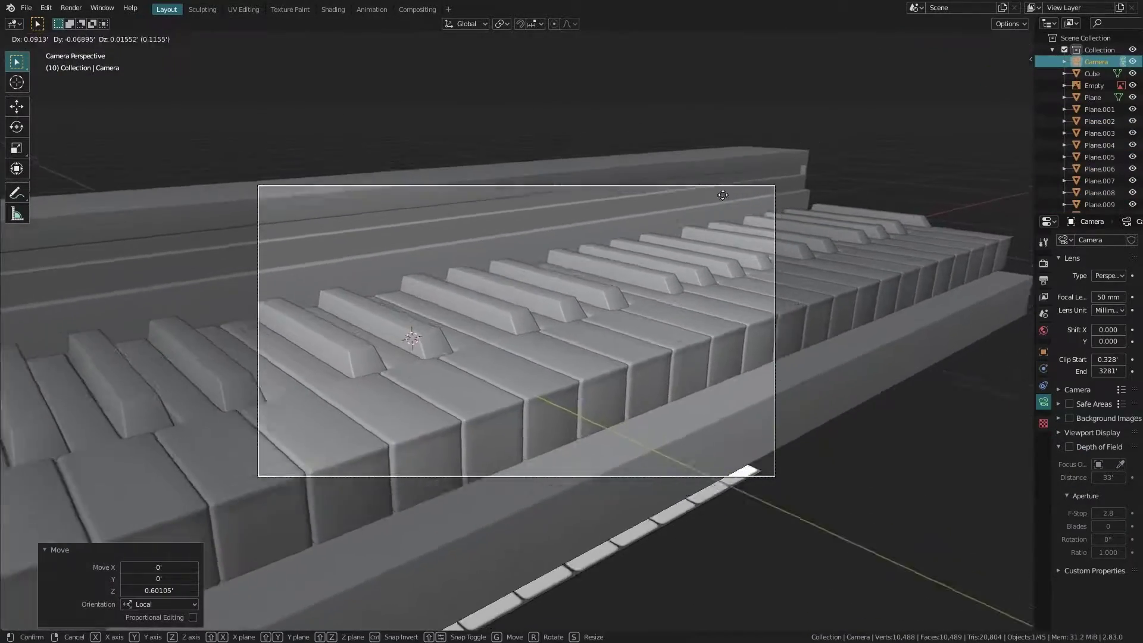
click(711, 201)
key(g)
key(z)
key(z)
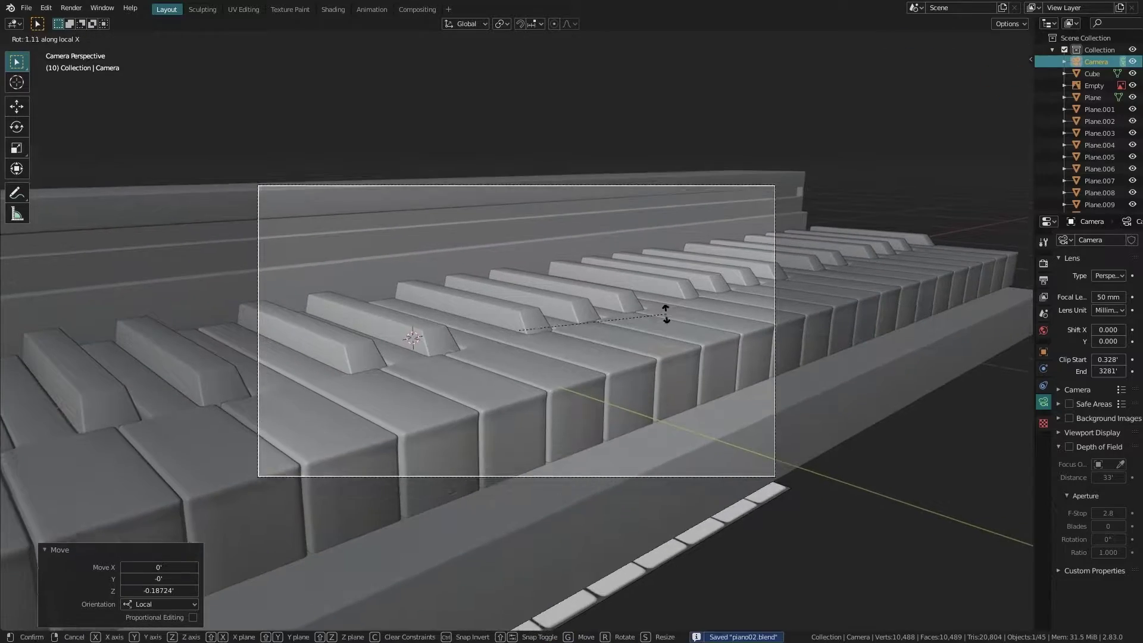
click(668, 311)
middle_drag(668, 311, 596, 302)
scroll(848, 306, down, 3)
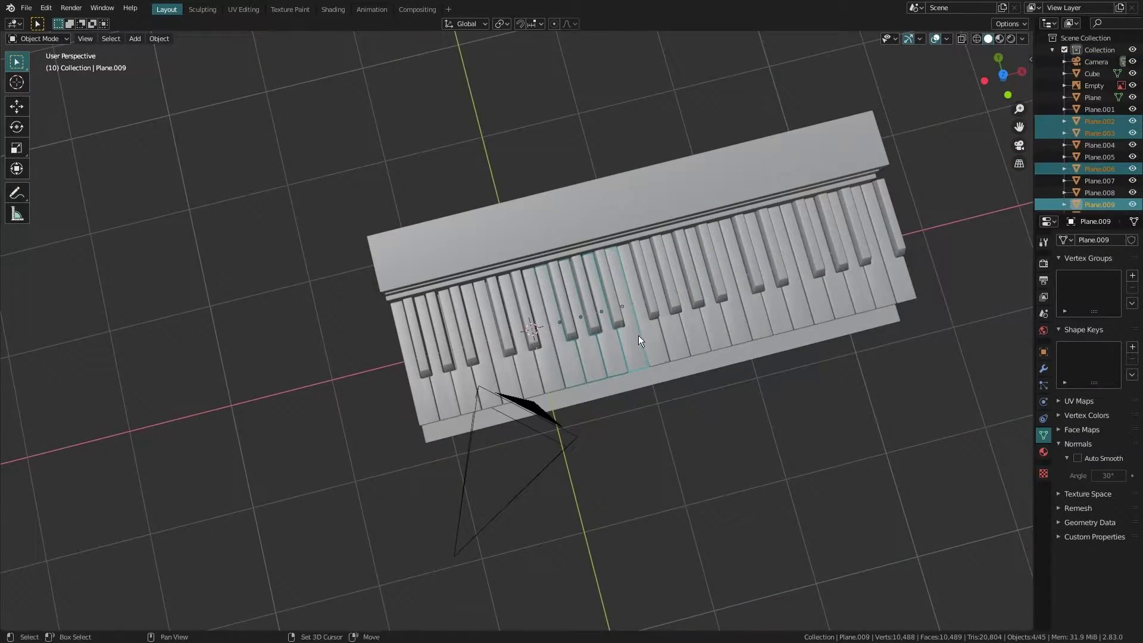
Step: Box-select the groups of piano keys and add the remaining black keys to the selection
middle_drag(638, 334, 687, 346)
drag(688, 346, 819, 350)
middle_drag(374, 334, 895, 220)
scroll(925, 295, up, 4)
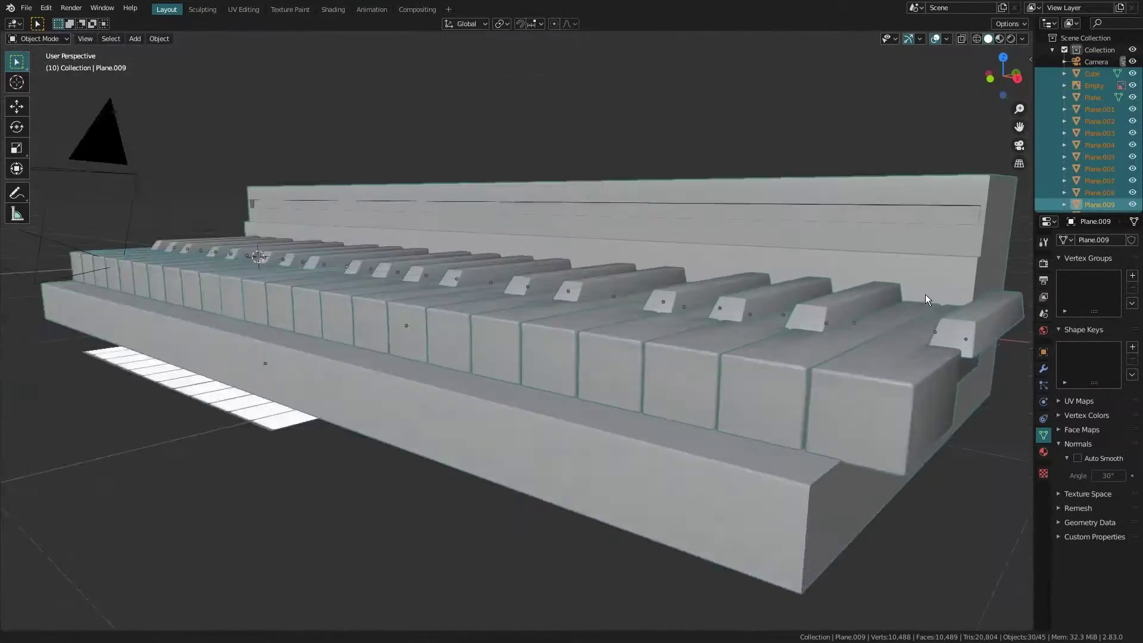
middle_drag(780, 305, 708, 422)
shift+click(708, 421)
mouse_move(248, 336)
middle_down()
mouse_move(481, 335)
mouse_move(808, 283)
middle_up()
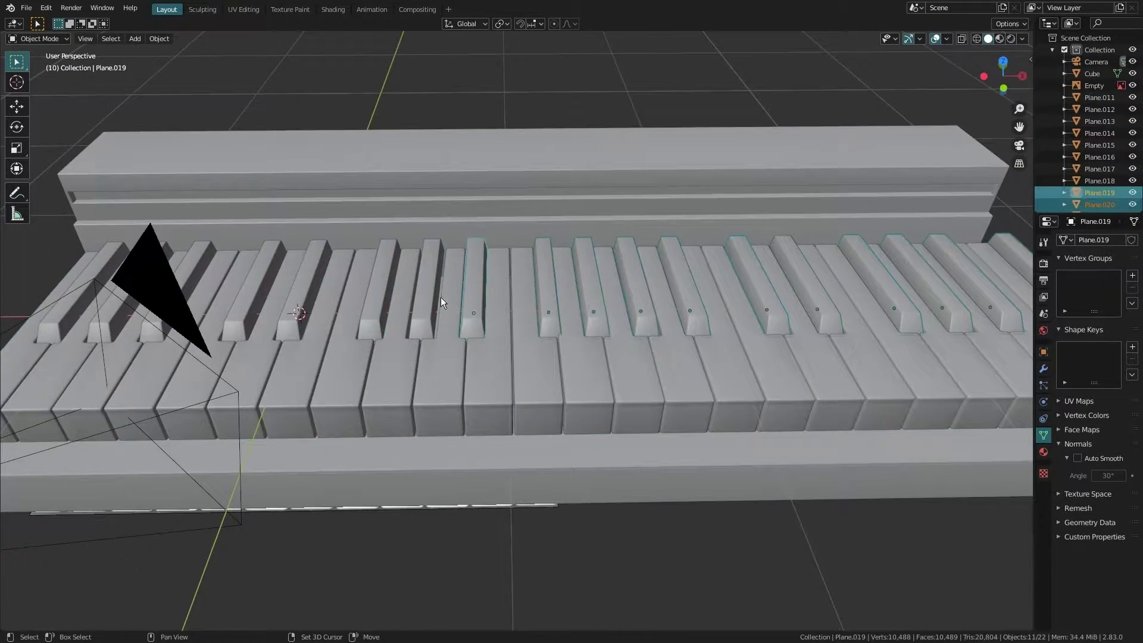
middle_drag(441, 301, 178, 255)
shift+click(177, 255)
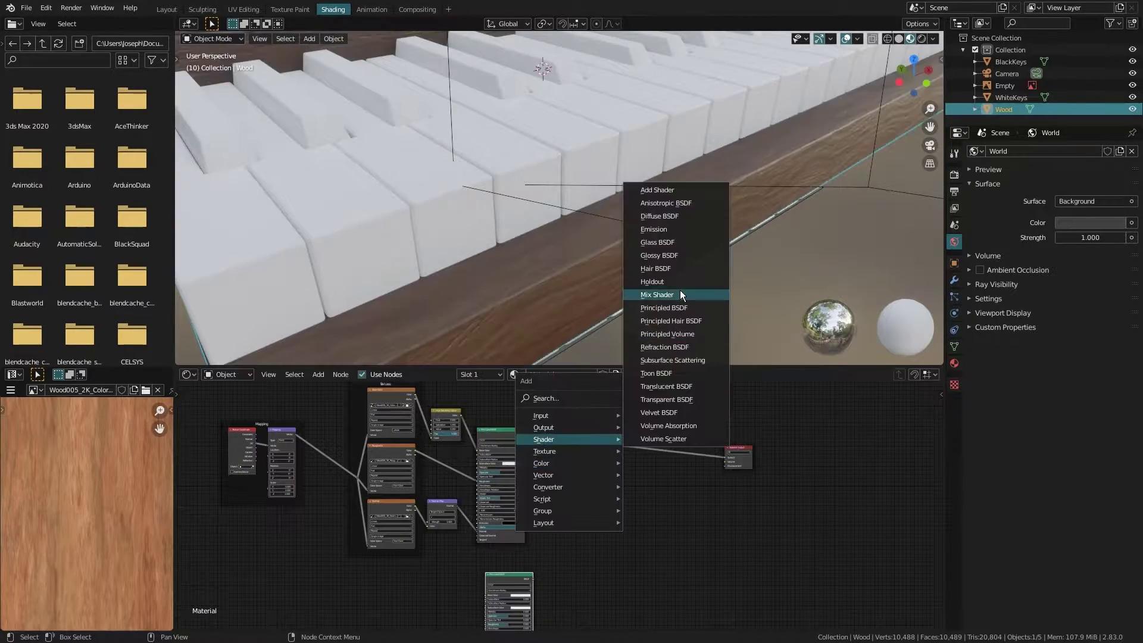
Step: Append the Mask node group, preview its Edge Mask on the surface, and widen the node
key(ctrl+shift+t)
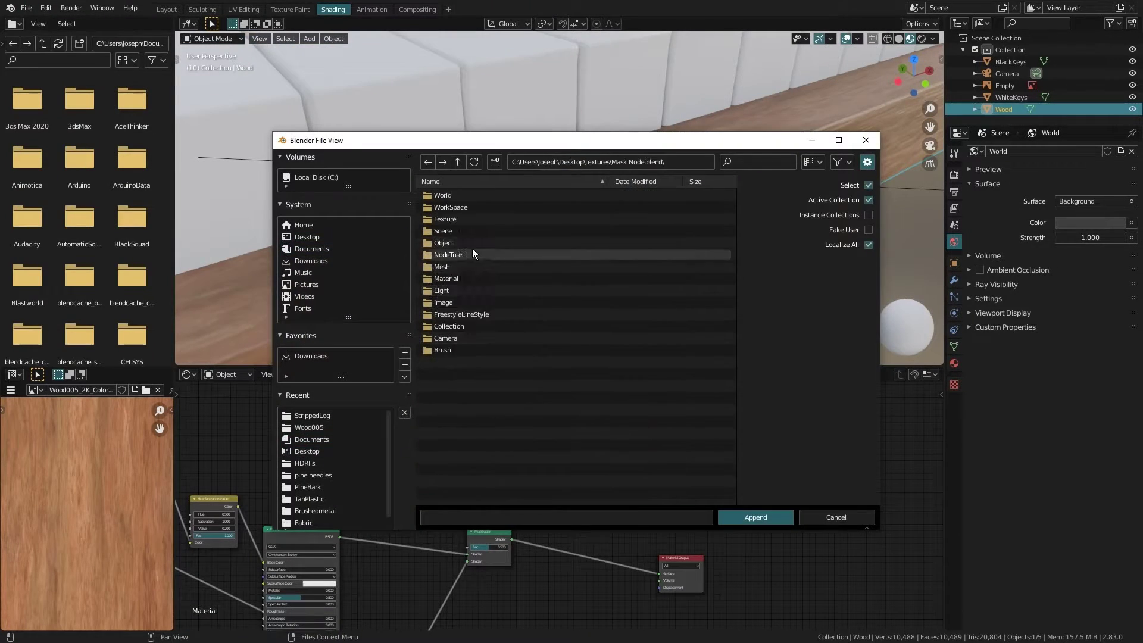
drag(633, 588, 654, 617)
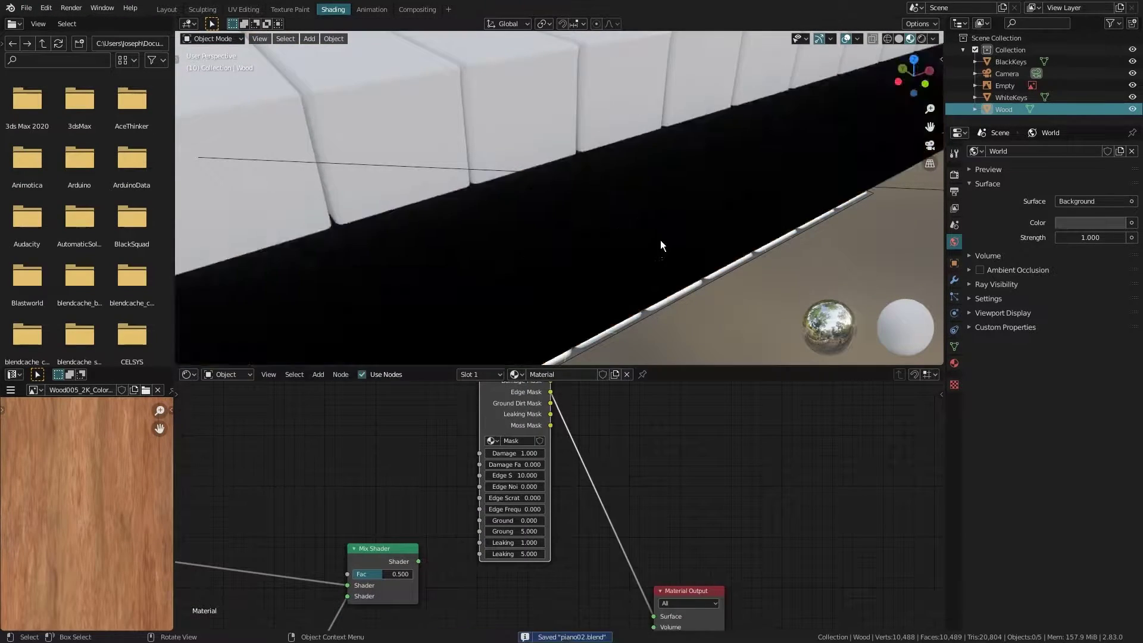
mouse_move(554, 487)
mouse_down()
mouse_move(586, 487)
mouse_move(545, 497)
mouse_move(568, 497)
mouse_move(512, 476)
mouse_up()
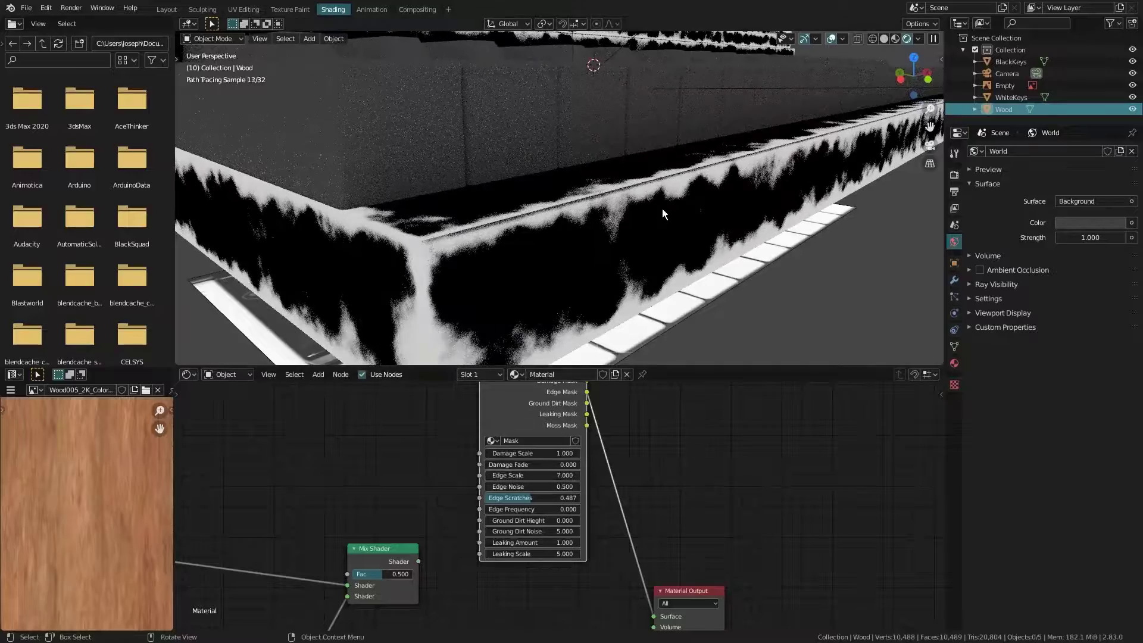
Step: Save the file and inspect the wood body with its Texture Coordinate and Mapping nodes
key(ctrl+s)
mouse_move(662, 208)
middle_down()
mouse_move(670, 178)
mouse_move(671, 205)
middle_up()
scroll(673, 196, up, 5)
scroll(560, 506, down, 3)
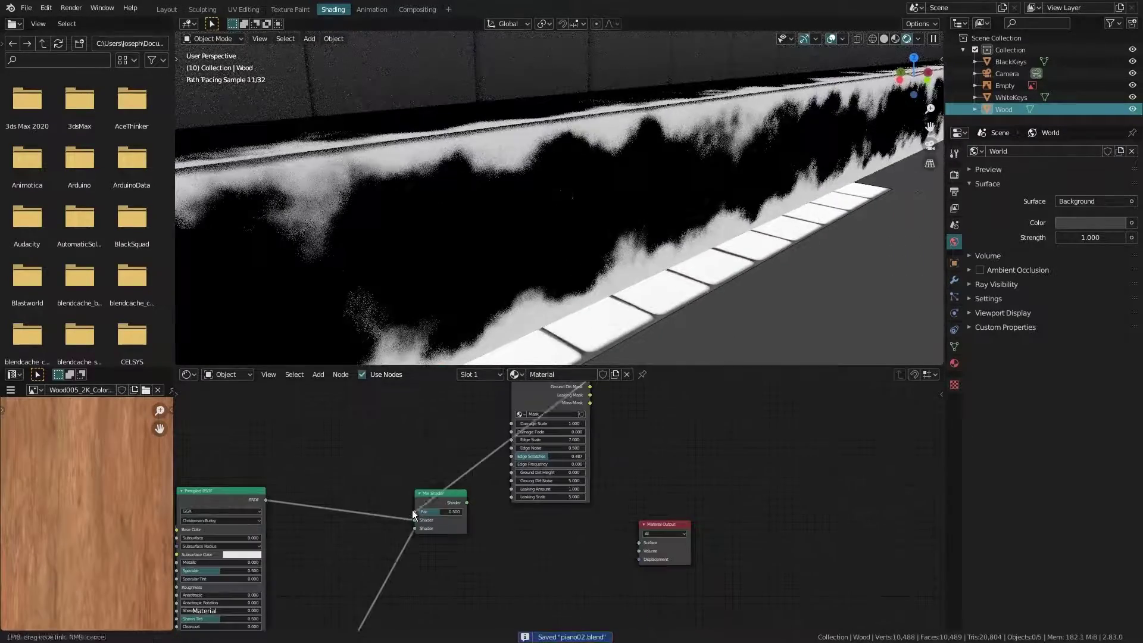
scroll(351, 529, down, 2)
scroll(352, 529, up, 5)
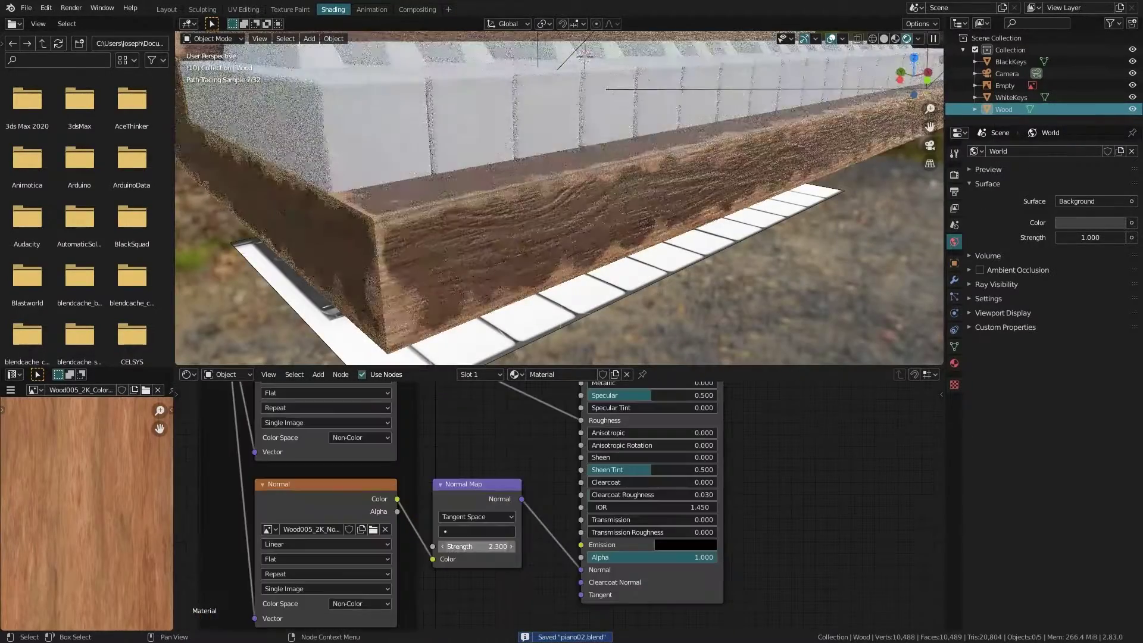
middle_drag(268, 447, 544, 477)
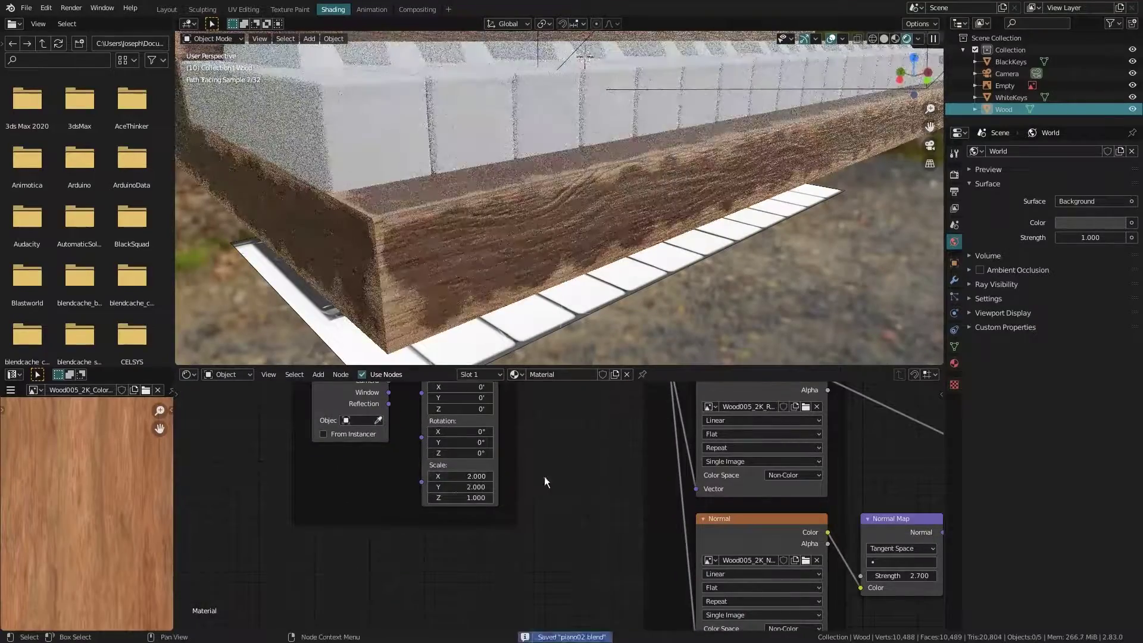
Step: Select the WhiteKeys object and create a new material for it
middle_drag(710, 206, 672, 259)
scroll(649, 216, up, 3)
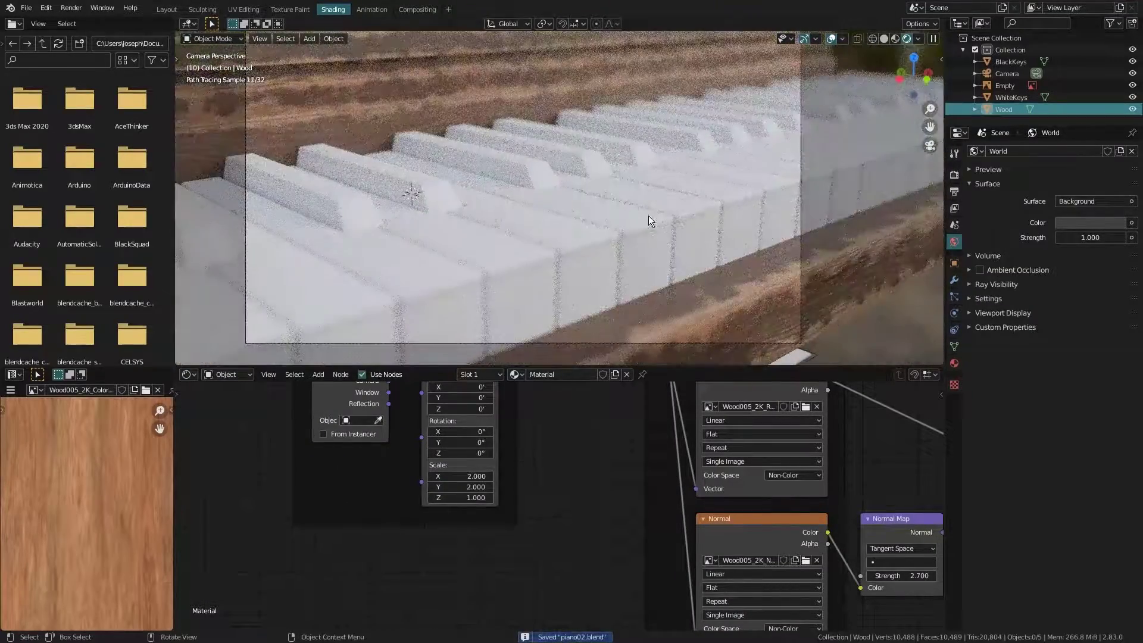
click(680, 260)
click(585, 374)
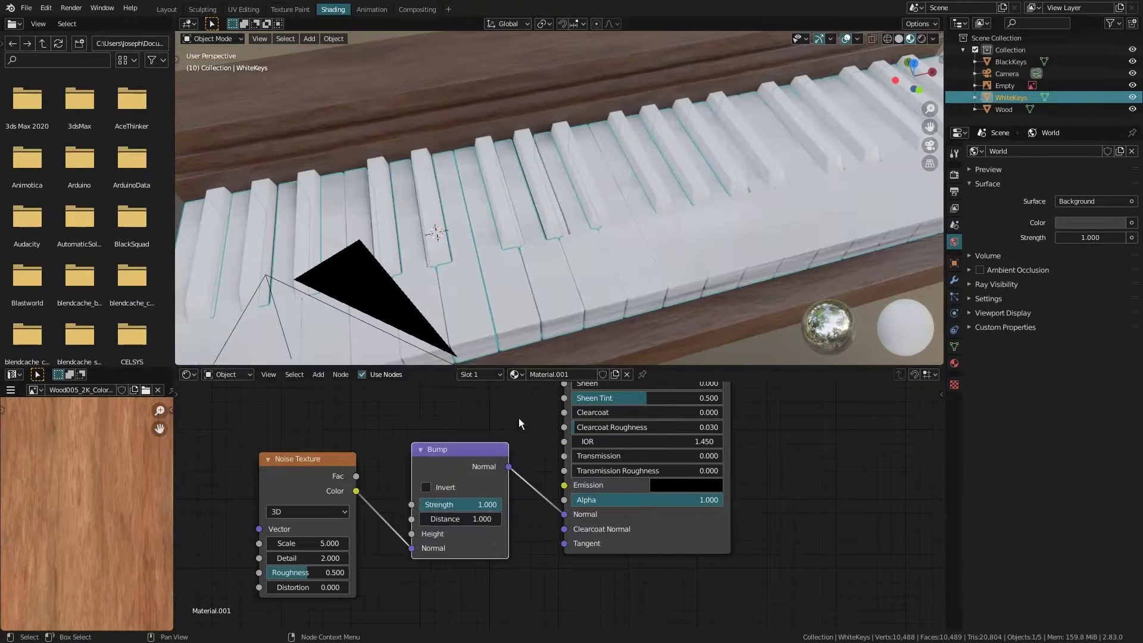
Step: Back in object mode, link the Noise texture to Bump Height and set noise Scale to 326.7
key(Tab)
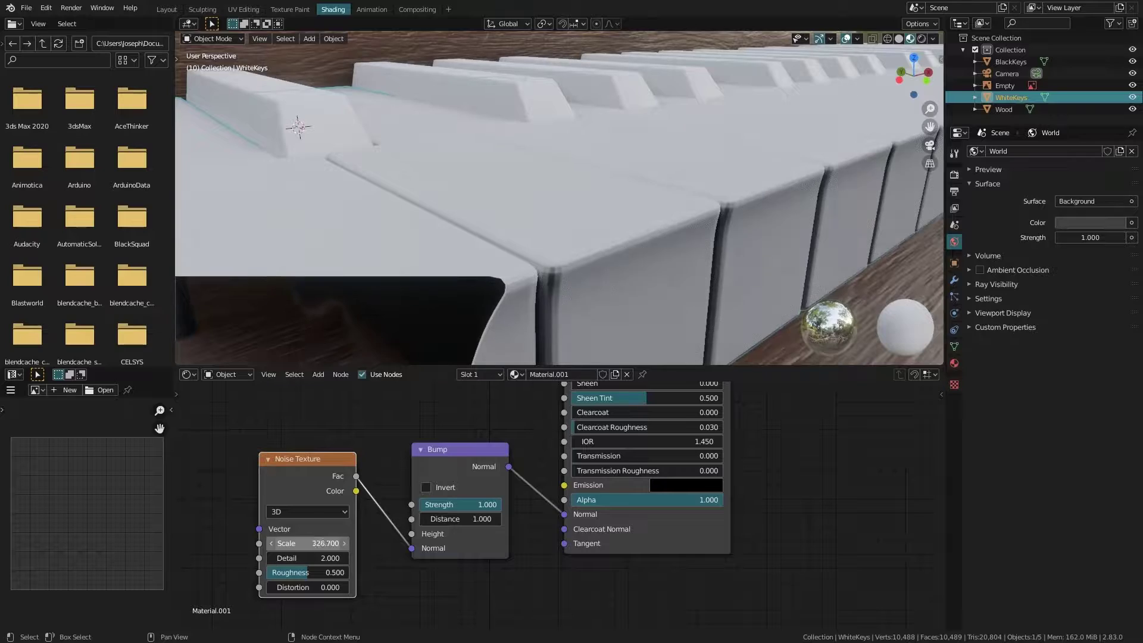
drag(412, 551, 411, 534)
double_click(318, 543)
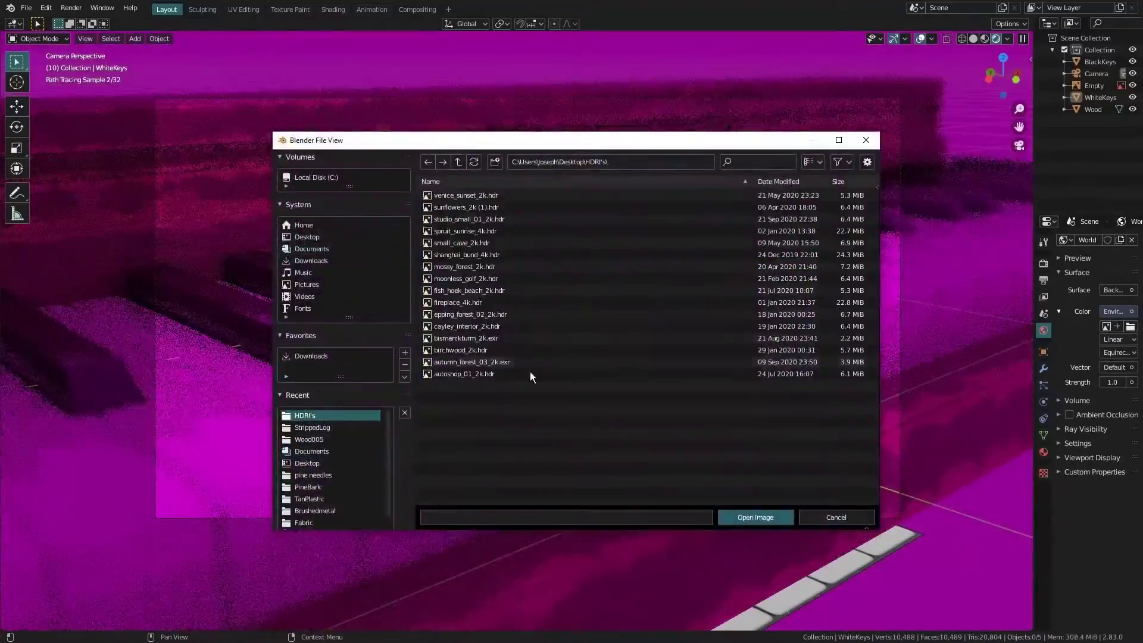
Step: Replace the World environment image with a warmer HDRI from the HDRI folder
double_click(530, 372)
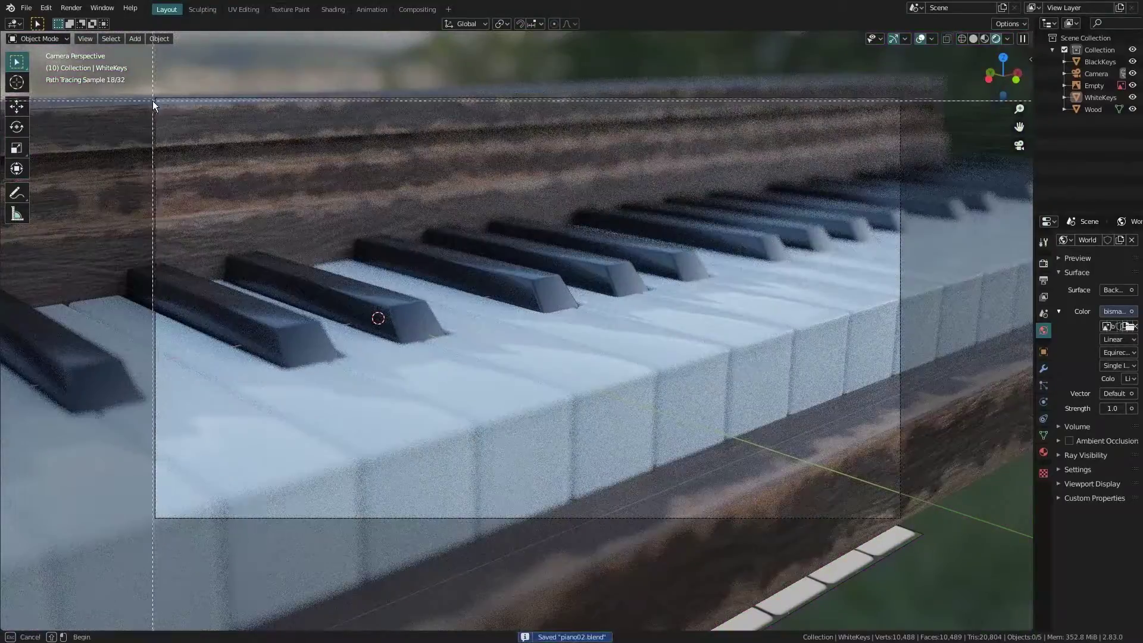
scroll(717, 333, up, 2)
click(1128, 326)
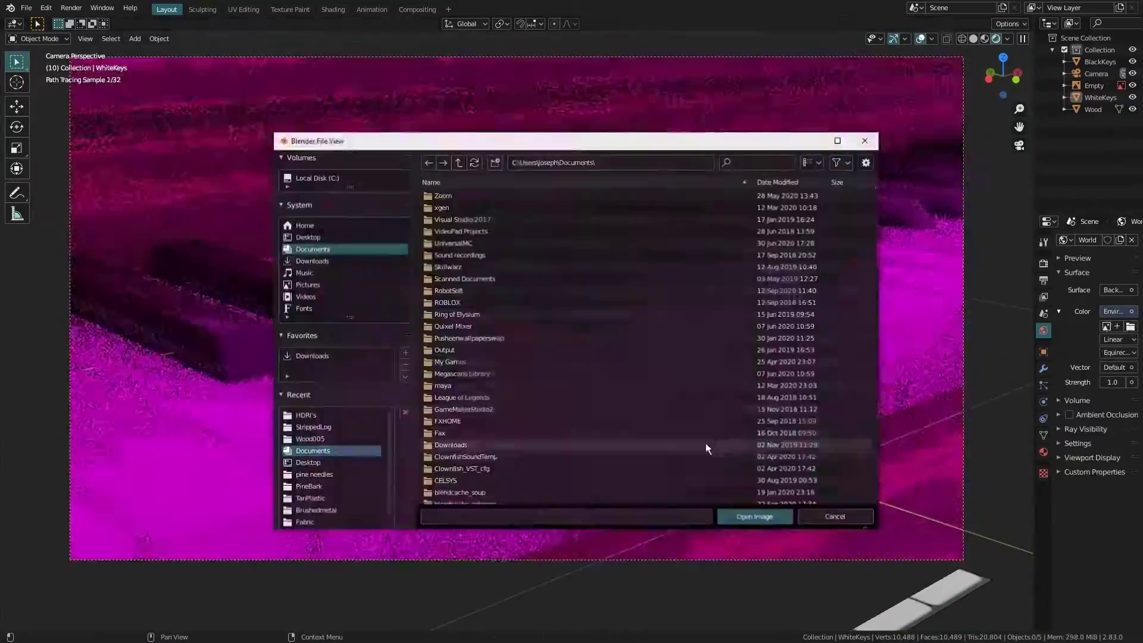
double_click(706, 443)
click(499, 206)
click(595, 362)
click(708, 479)
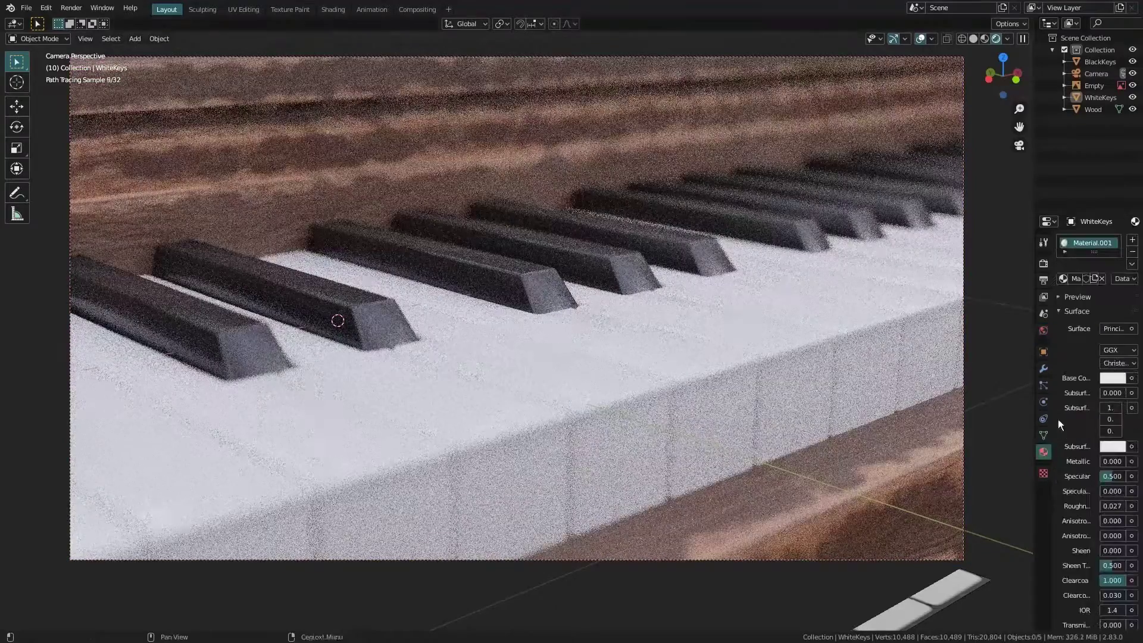
Step: Go through the render settings down to the Color Management options
click(1043, 263)
ctrl+scroll(1118, 563, down, 1)
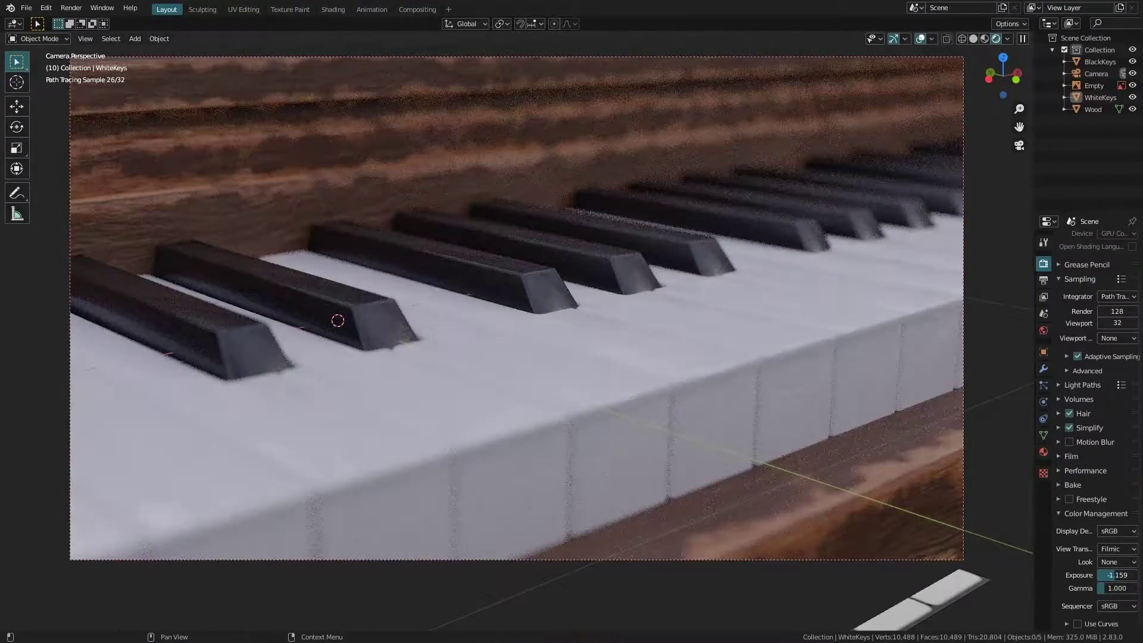
ctrl+scroll(1118, 562, down, 1)
ctrl+scroll(1117, 562, down, 1)
scroll(760, 395, down, 2)
scroll(759, 395, down, 2)
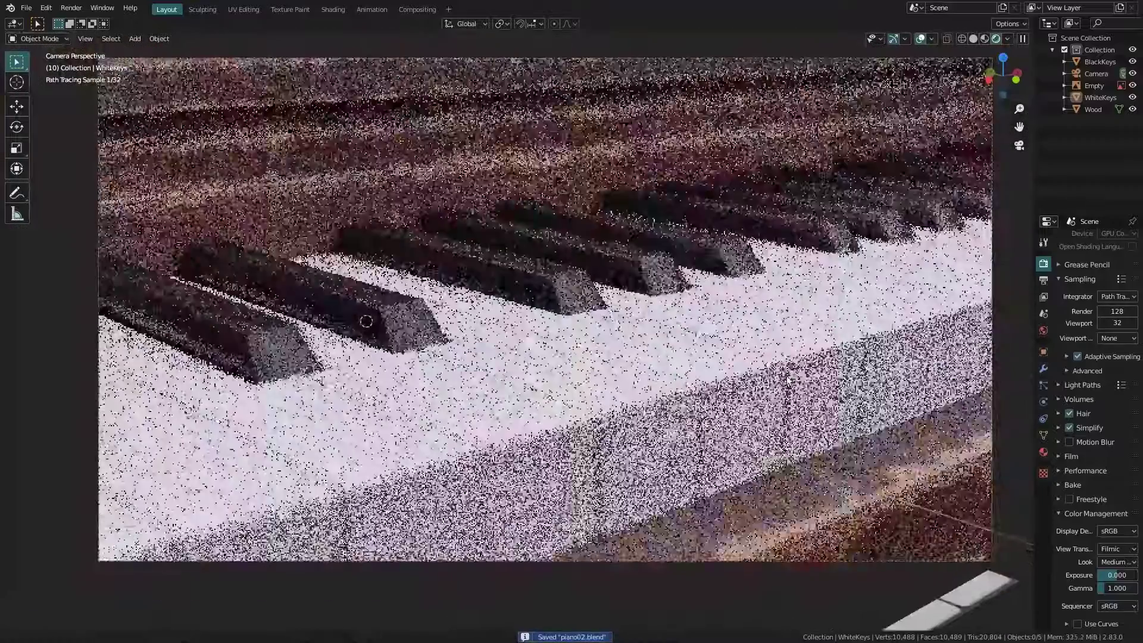
Step: In Compositing, add an Ellipse Mask node and keep Render Layers connected to Composite
click(417, 9)
key(shift+a)
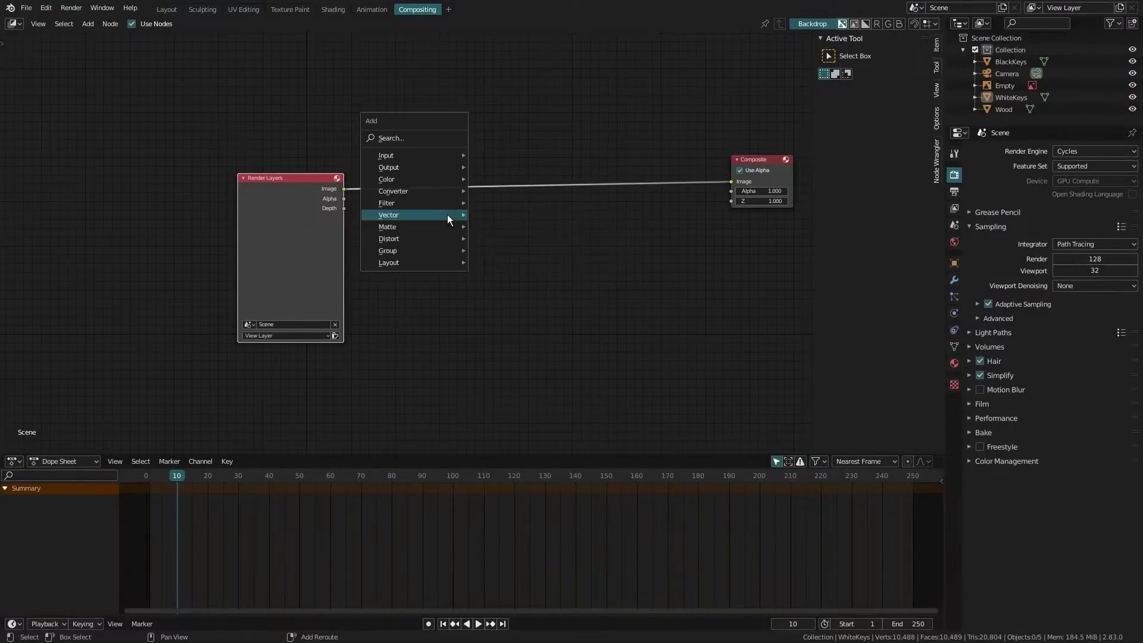
click(494, 334)
click(430, 196)
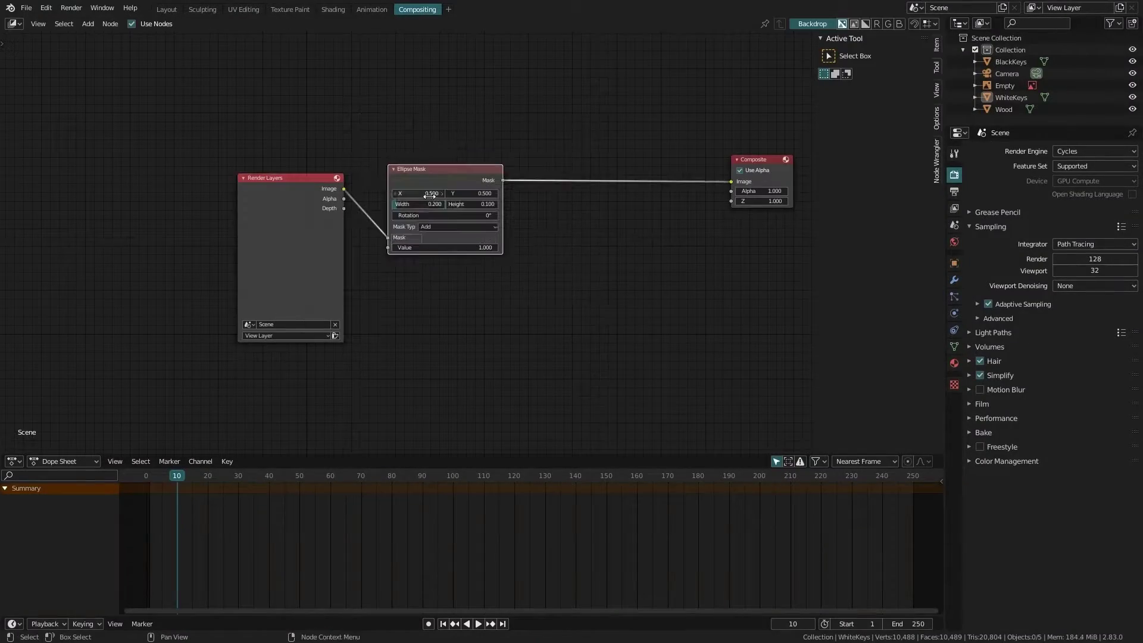
drag(443, 169, 453, 324)
ctrl+drag(344, 188, 731, 181)
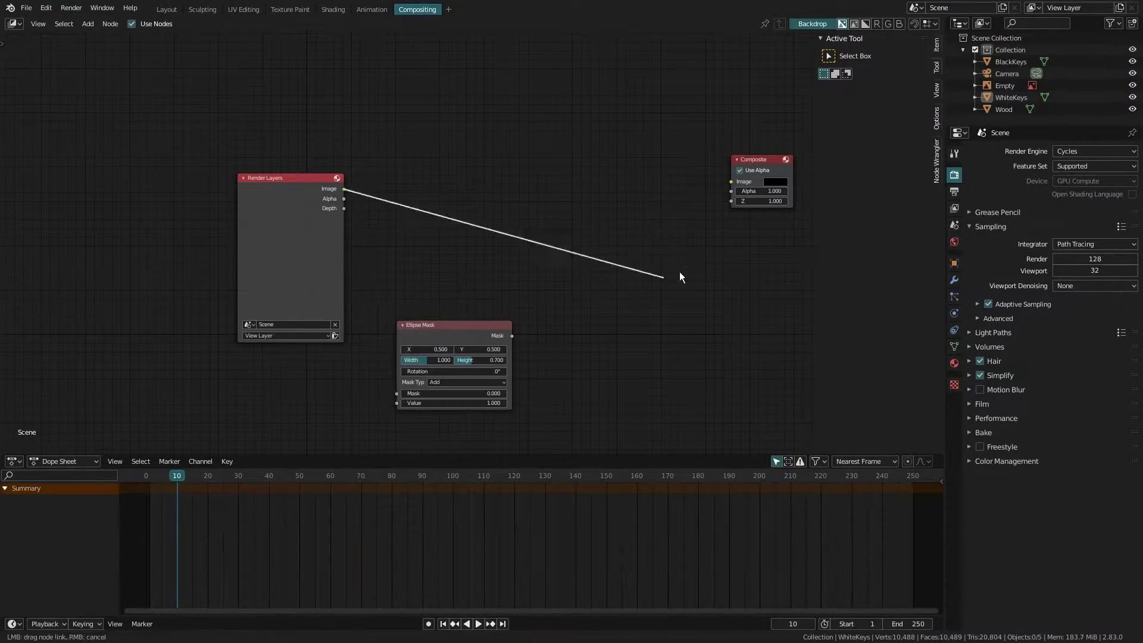
Step: Insert an Alpha Over node between render and output, with the mask driving its Fac
key(shift+a)
click(572, 264)
click(494, 238)
drag(513, 336, 494, 208)
Step: Add a Blur node on the mask link
key(shift+a)
text(blur)
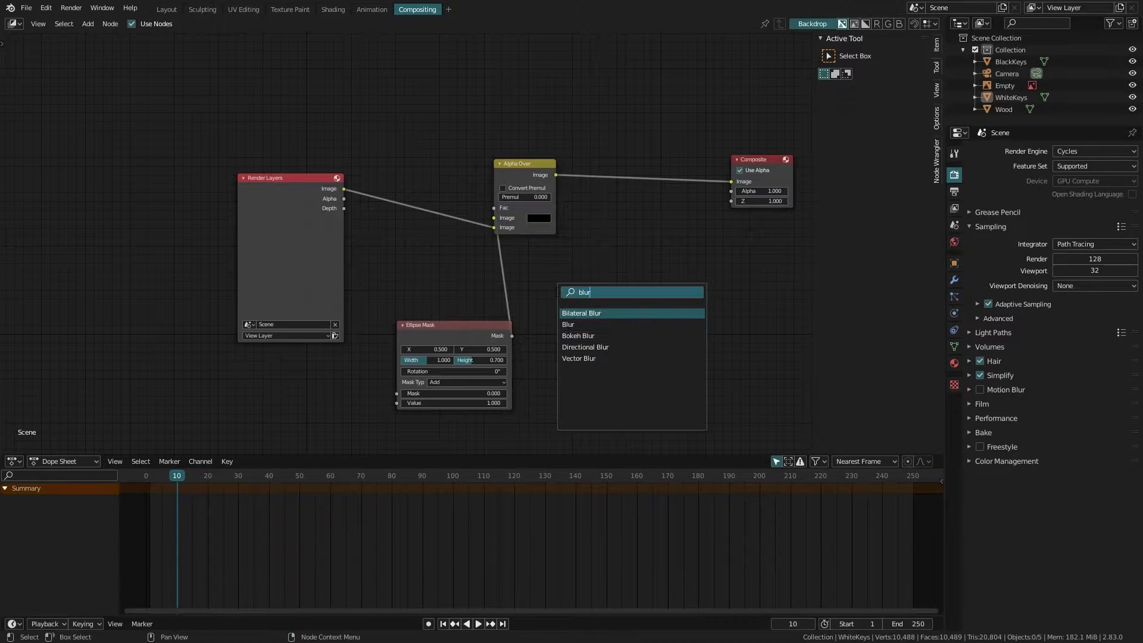
click(580, 324)
click(589, 319)
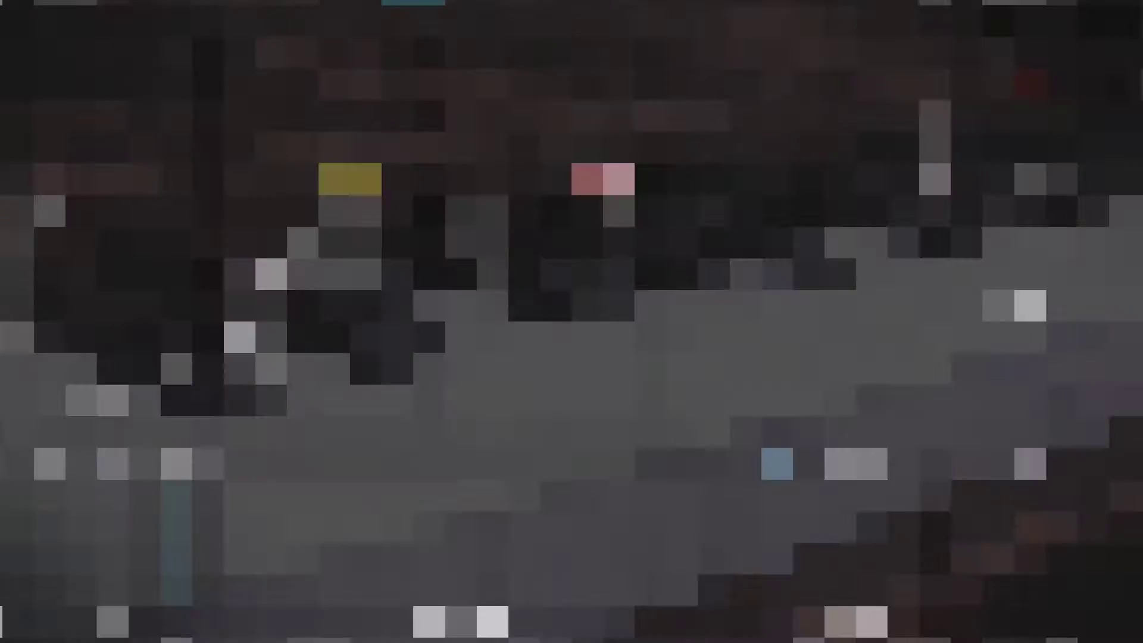